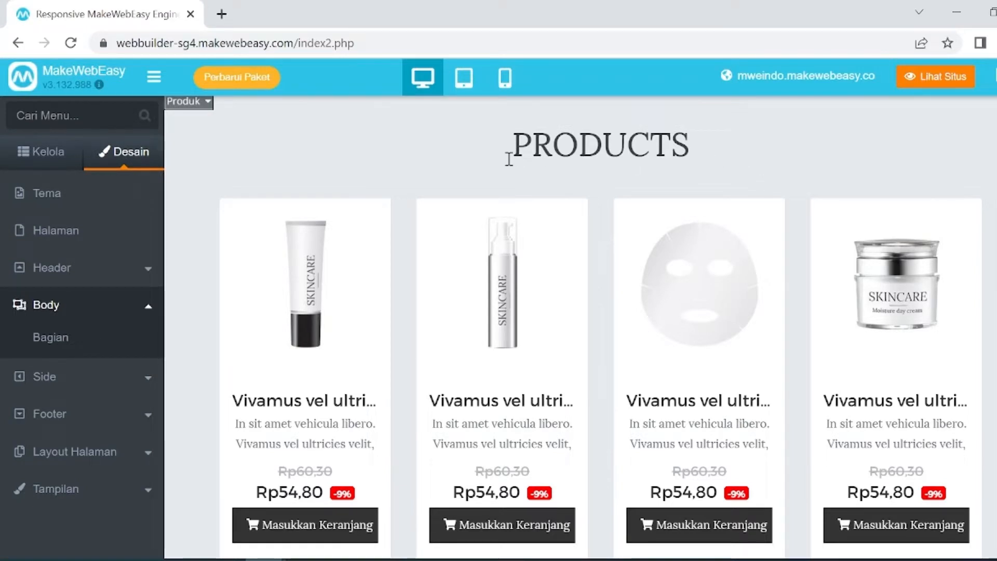
# Open the Produk section's settings and review its category (Pilih kategori) and sort order (Urutkan sesuai) options.
pyautogui.click(208, 103)
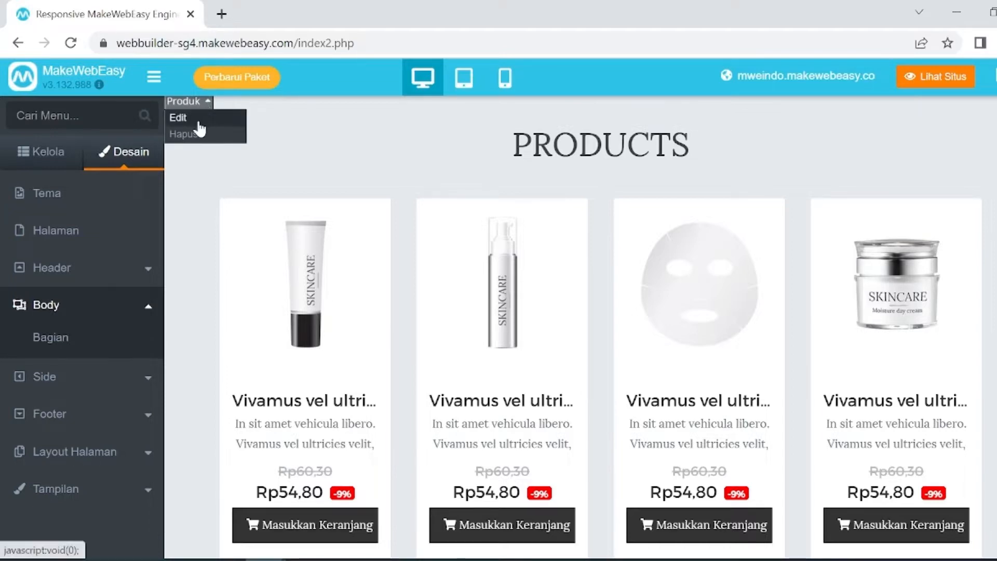
pyautogui.click(200, 124)
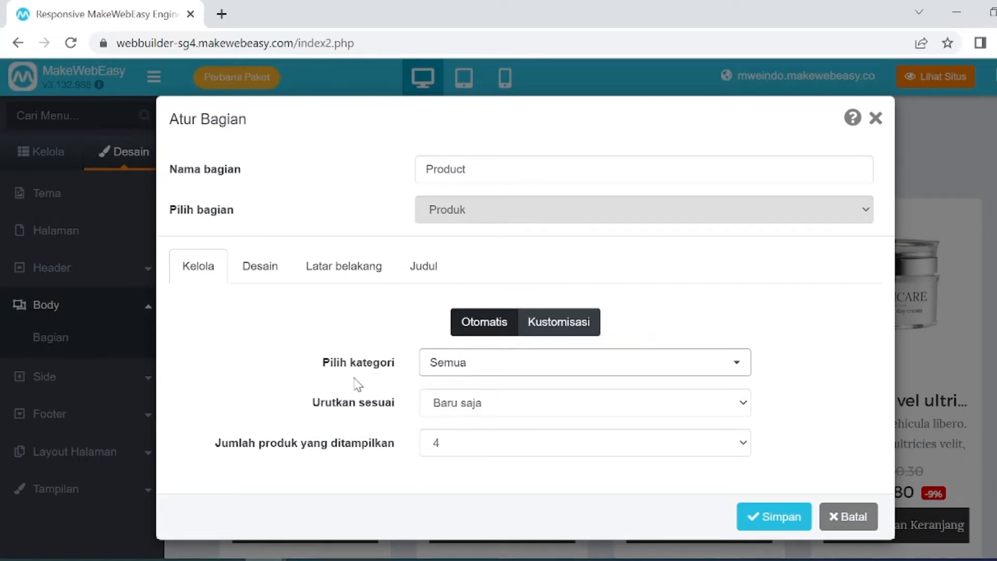
pyautogui.click(466, 368)
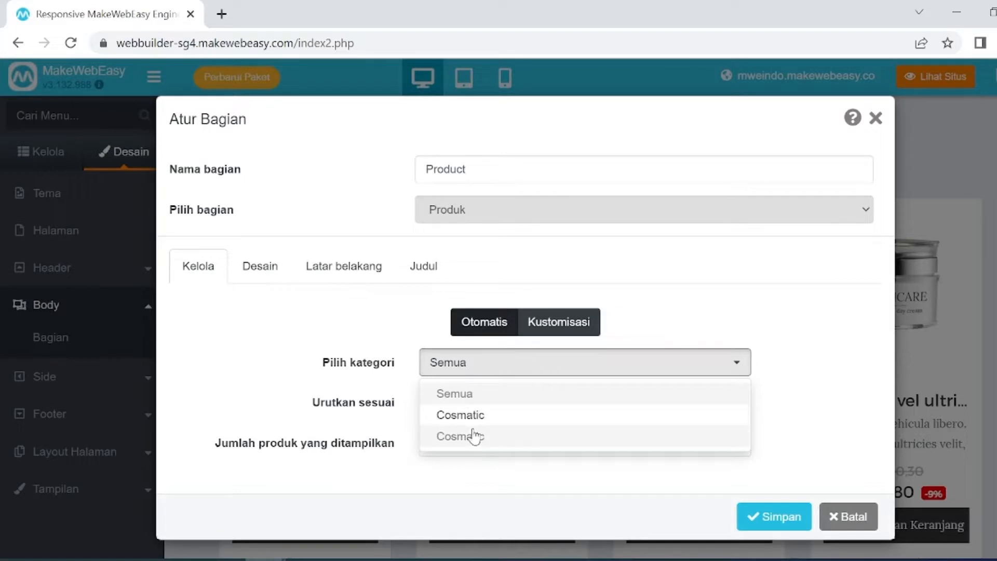
pyautogui.click(501, 395)
pyautogui.click(521, 412)
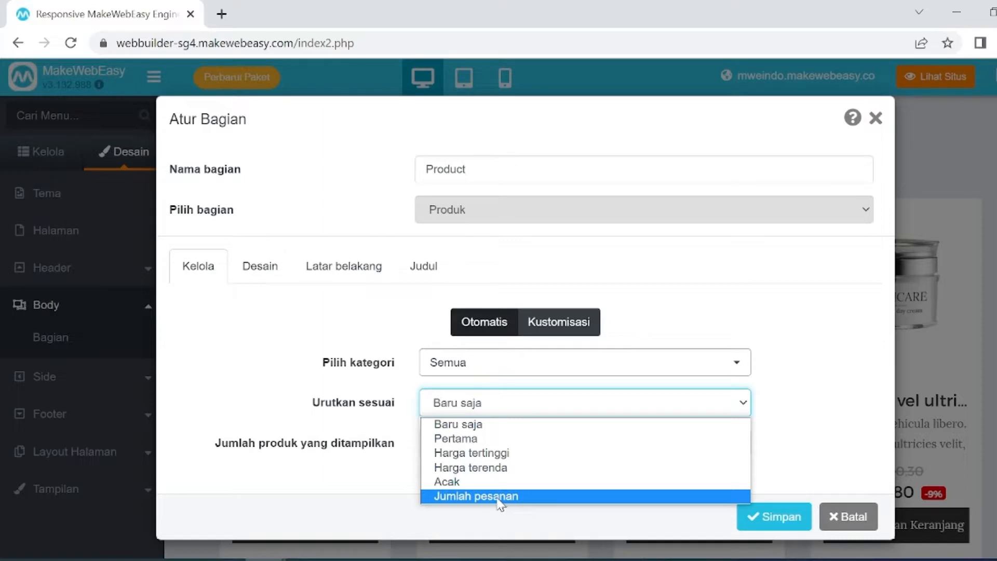
pyautogui.click(539, 409)
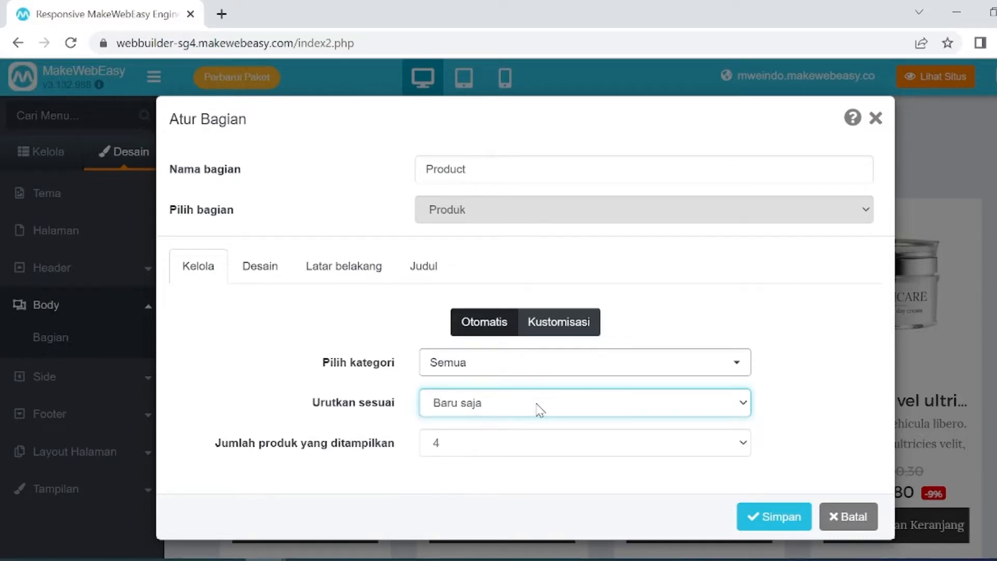
# Examine the available choices for the number of products displayed (Jumlah produk yang ditampilkan).
pyautogui.click(543, 445)
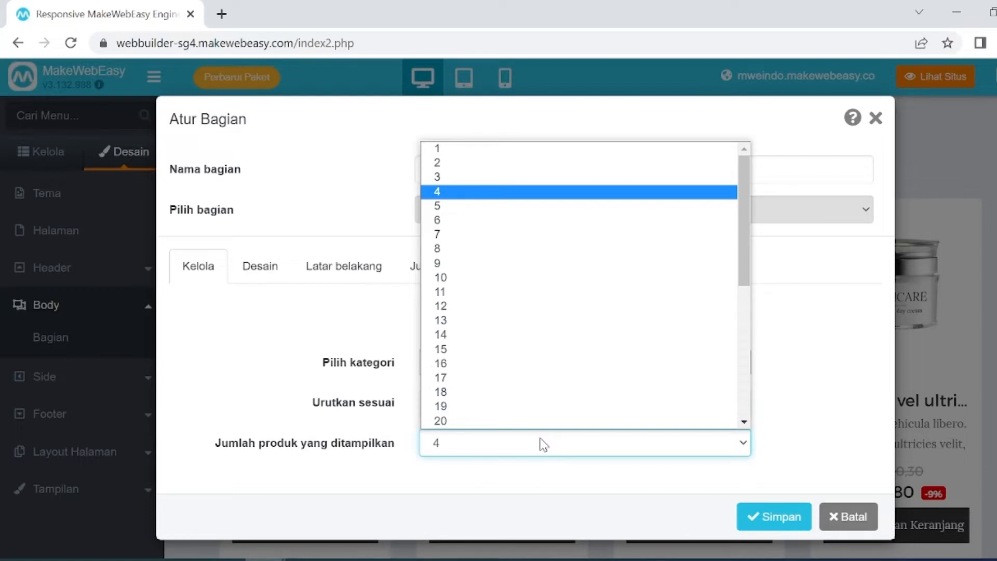
pyautogui.scroll(-5, 547, 378)
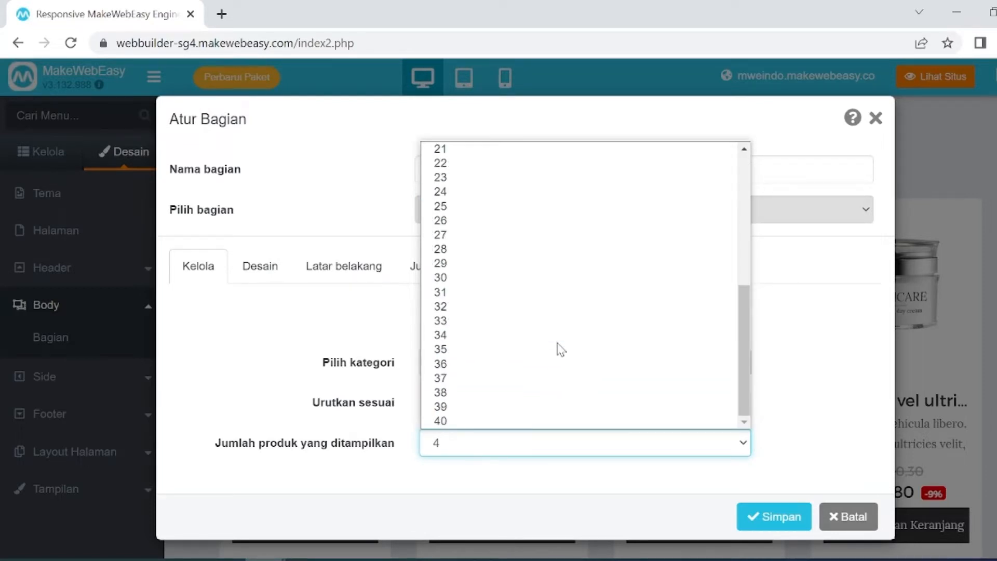
pyautogui.click(544, 446)
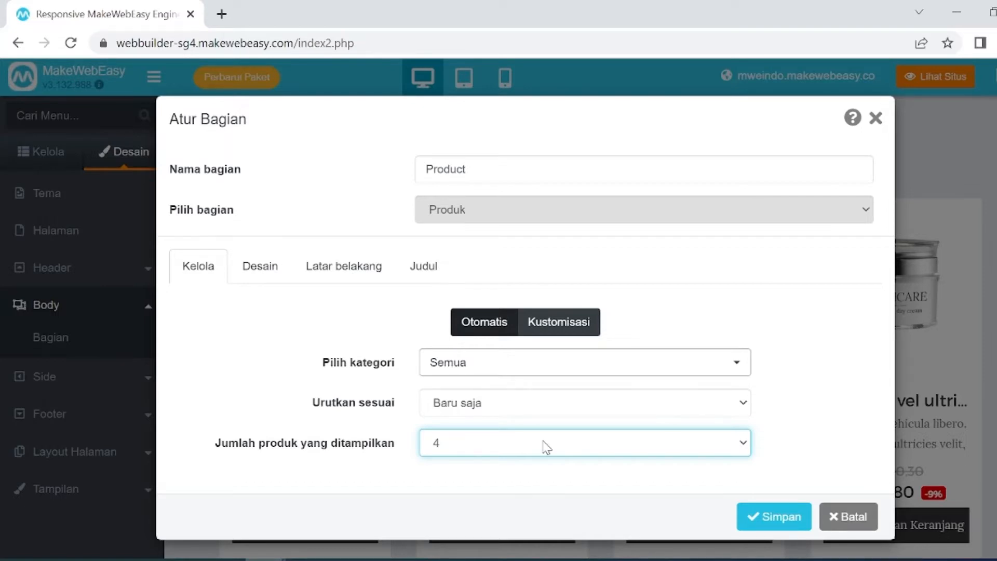
pyautogui.click(546, 446)
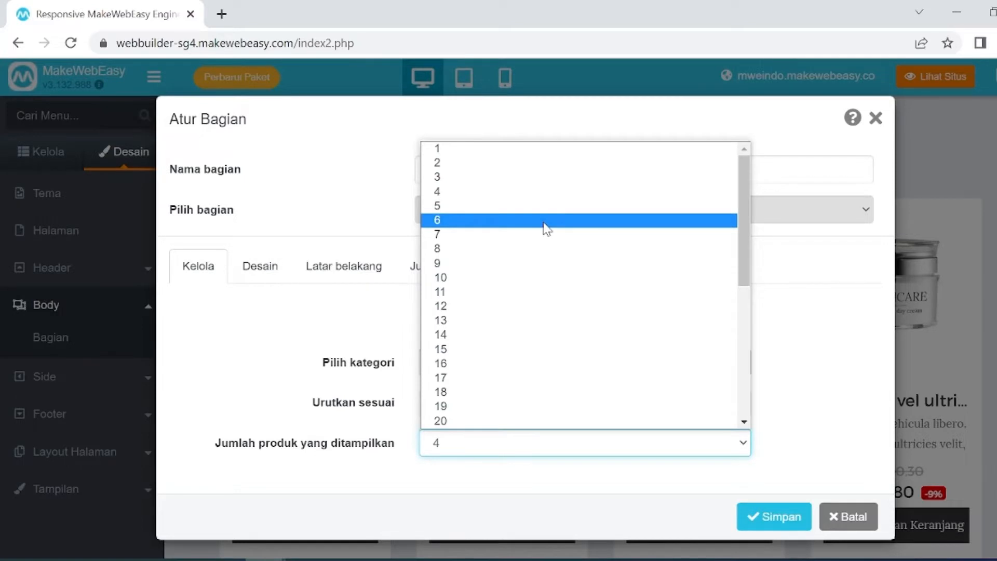
pyautogui.click(580, 451)
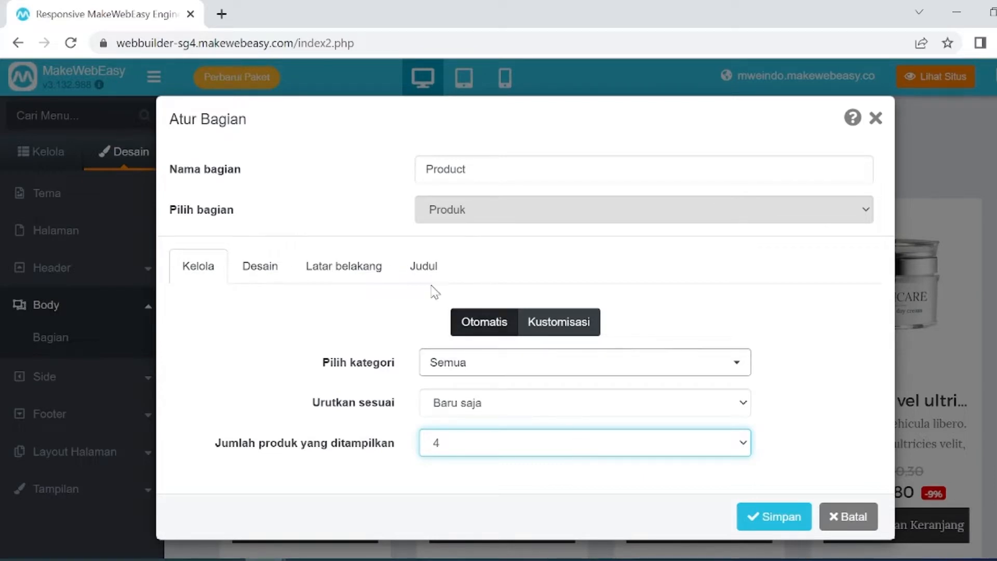
# Turn on the "Lihat lebih lanjut" button in the section's design settings and review its style and alignment options.
pyautogui.click(262, 286)
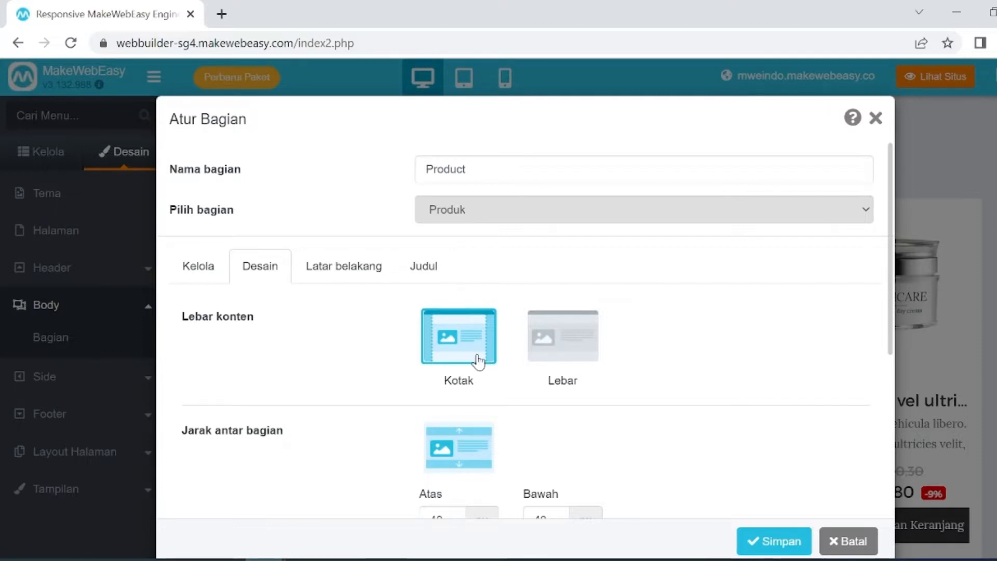
pyautogui.scroll(-2, 477, 358)
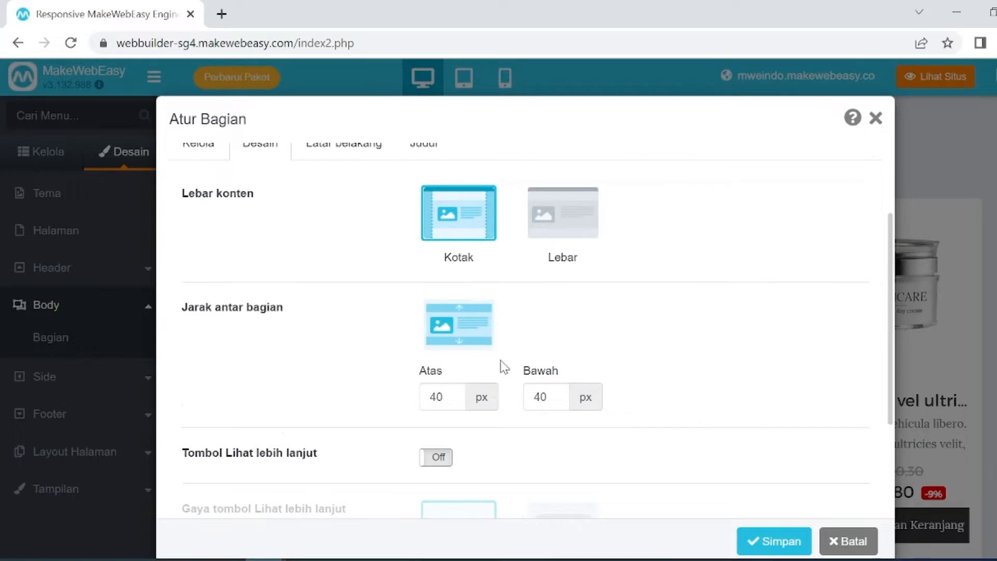
pyautogui.scroll(-2, 502, 366)
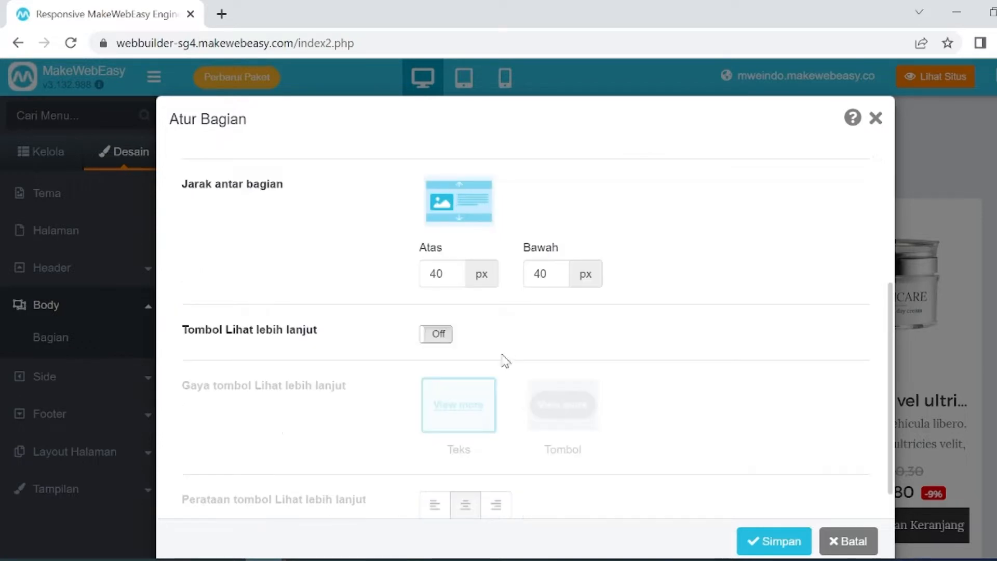
pyautogui.click(433, 336)
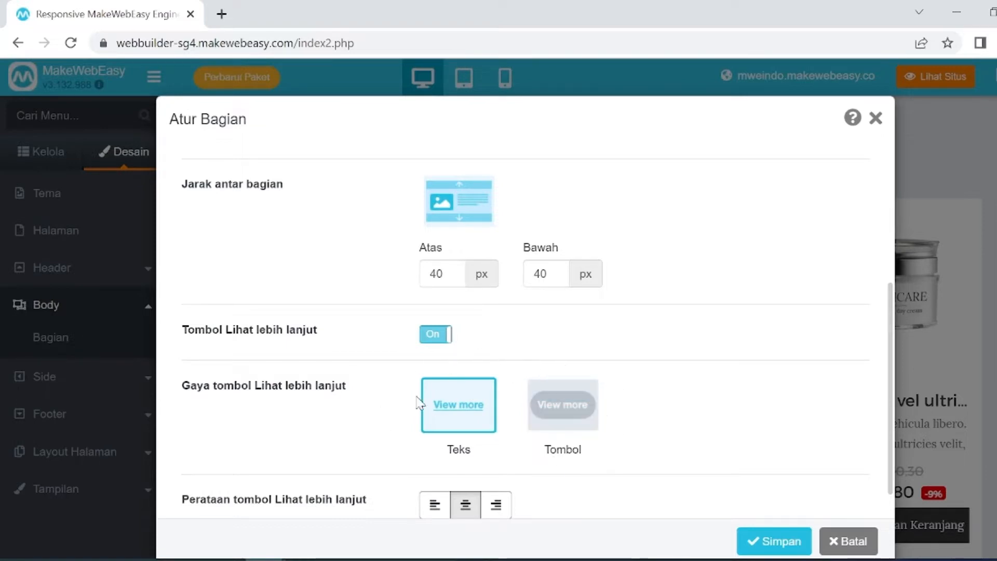
pyautogui.scroll(-1, 545, 449)
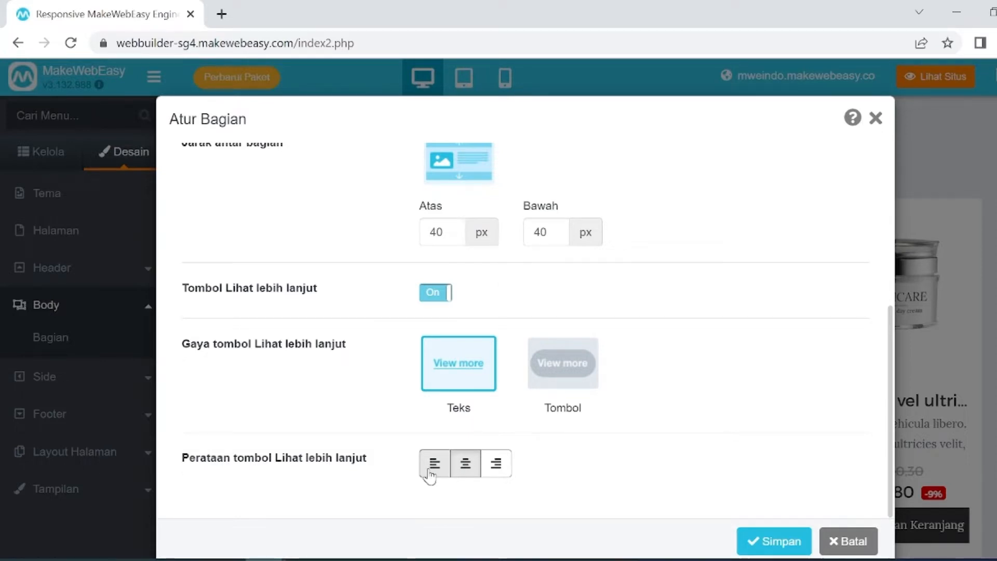
pyautogui.scroll(6, 470, 289)
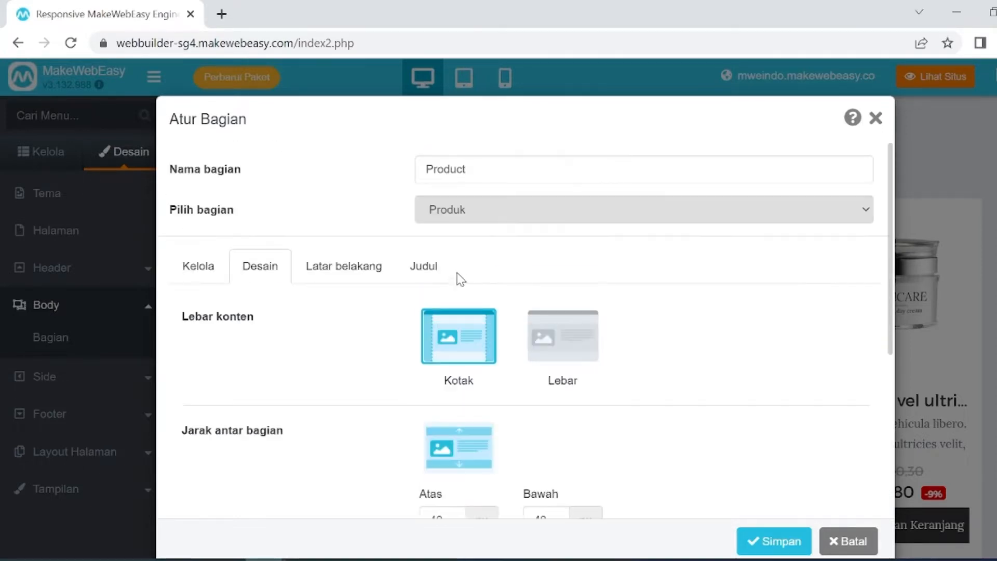
# Replace the section's background image with the yellow flower picture from the file storage.
pyautogui.click(329, 268)
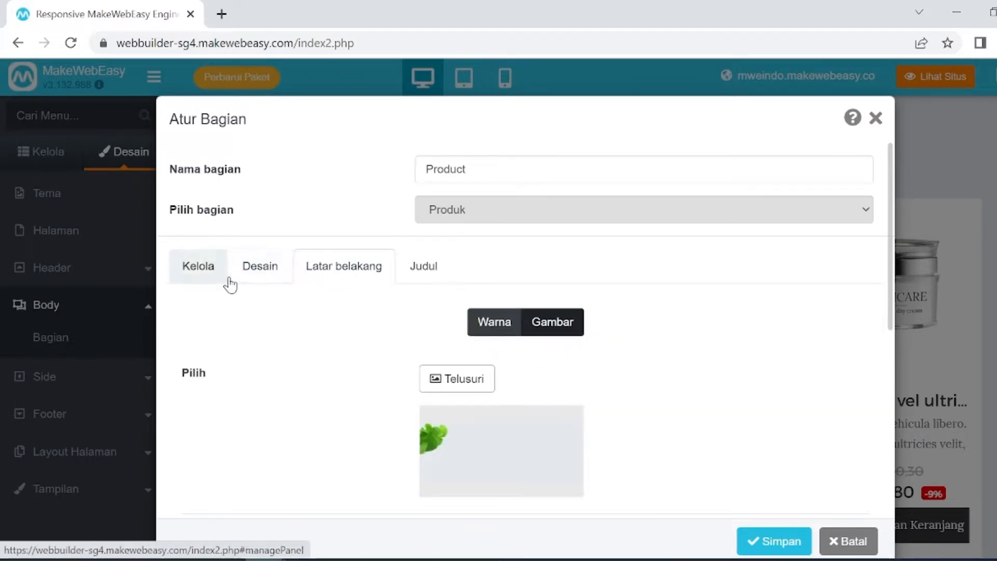
pyautogui.click(259, 267)
pyautogui.click(362, 274)
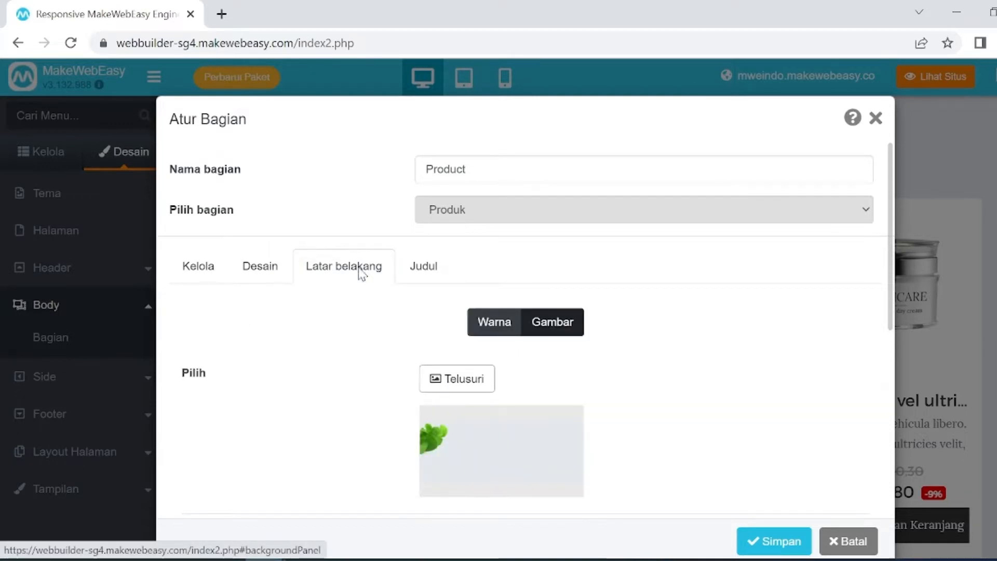
pyautogui.click(450, 386)
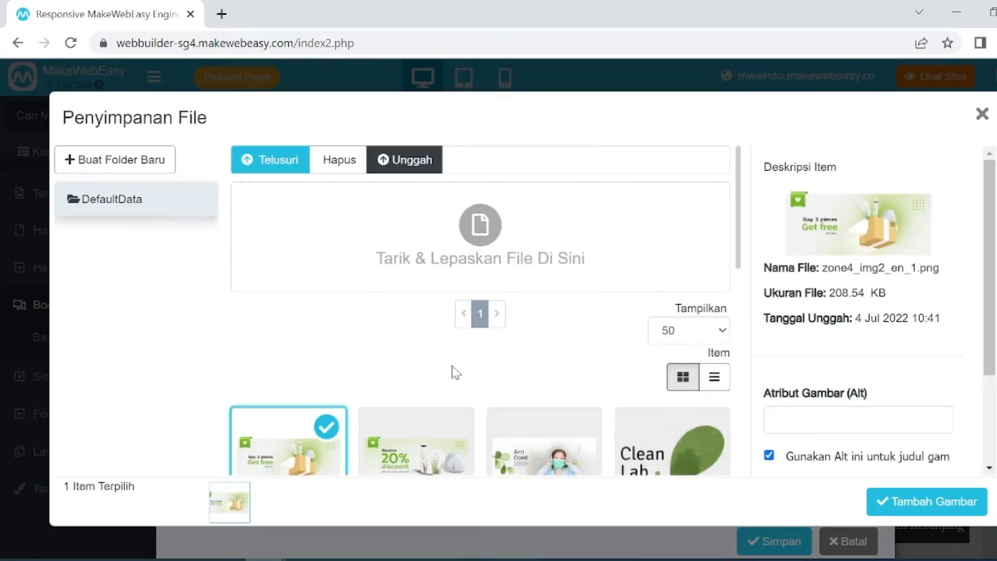
pyautogui.scroll(-5, 452, 366)
pyautogui.scroll(-2, 451, 364)
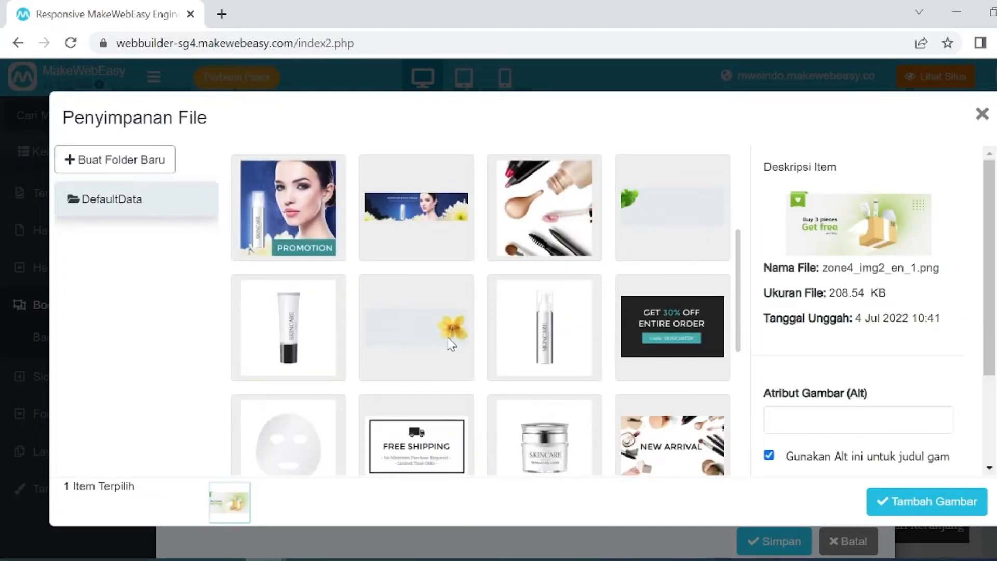
pyautogui.click(448, 338)
pyautogui.click(910, 501)
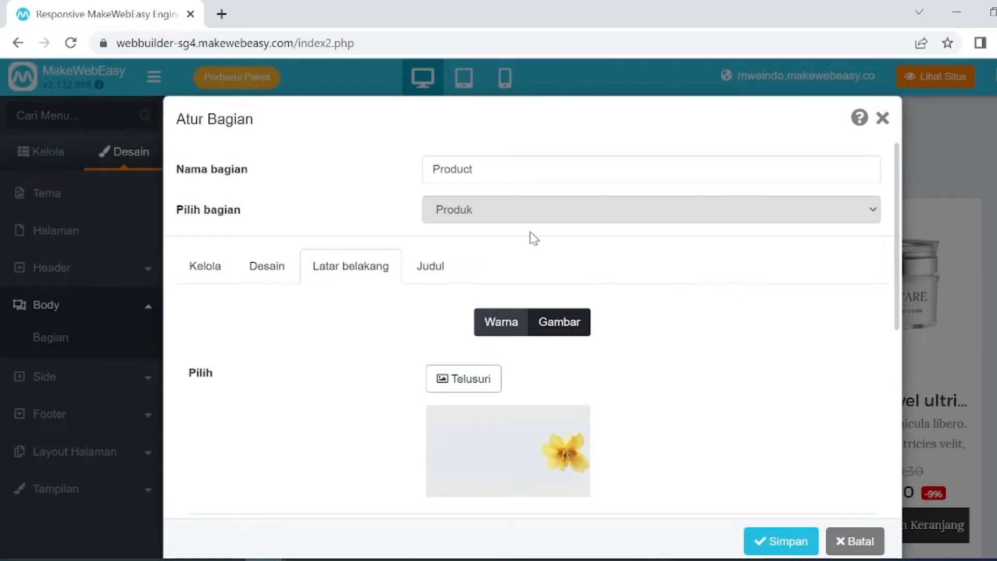
# Change the section's title text to "BEST SELLER".
pyautogui.click(431, 265)
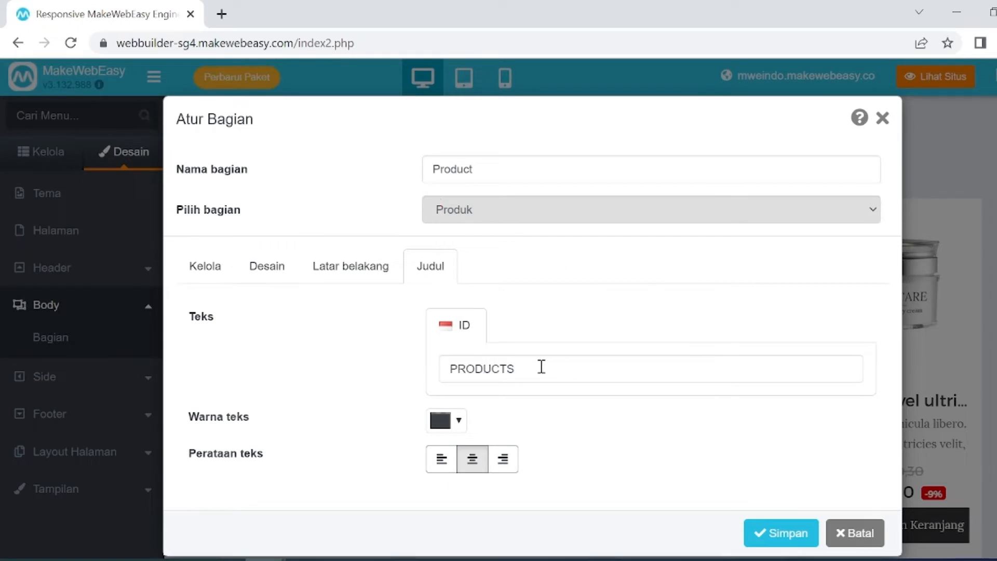
pyautogui.moveTo(541, 366); pyautogui.dragTo(442, 363)
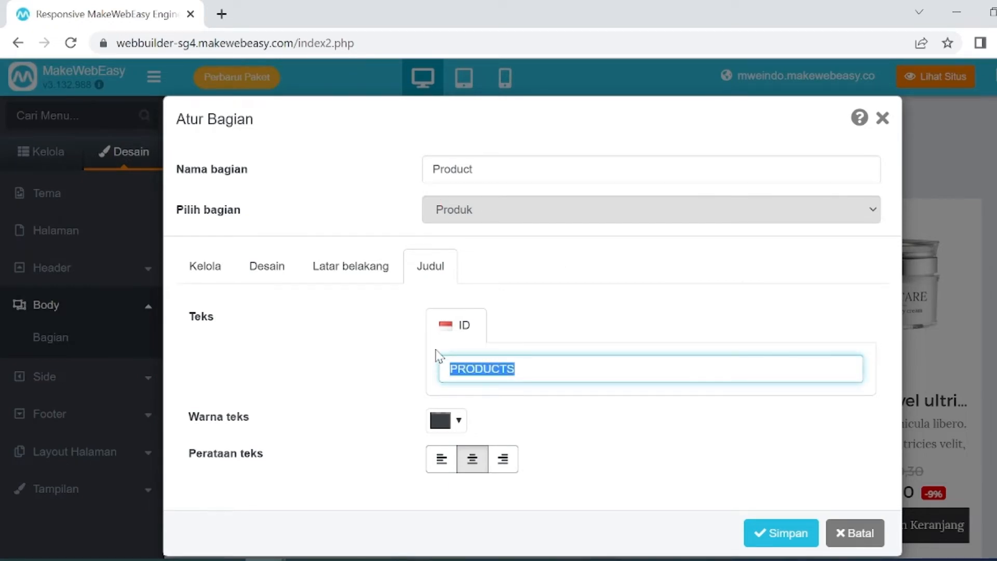
pyautogui.write('best')
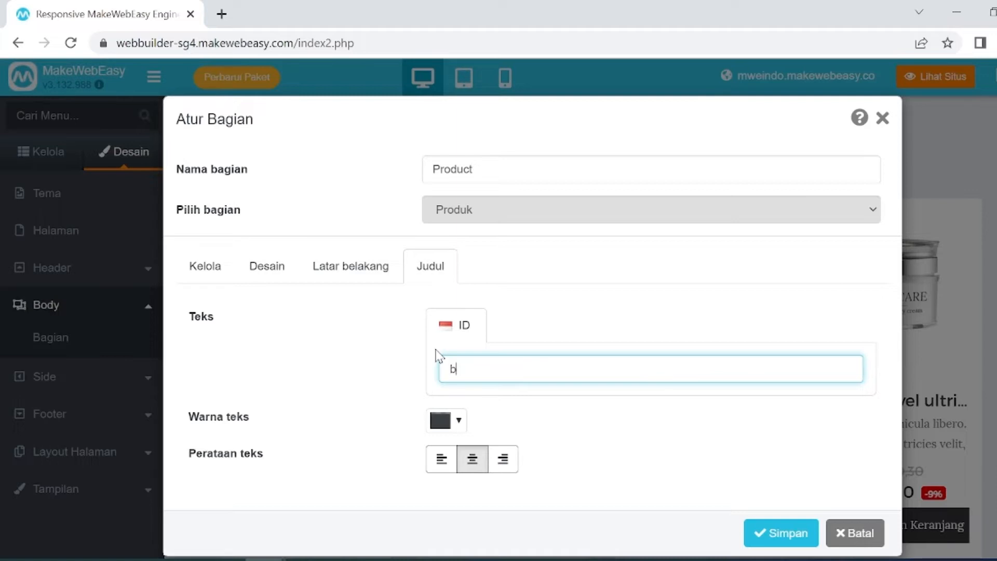
pyautogui.press('BackSpace')
pyautogui.press('BackSpace')
pyautogui.press('BackSpace')
pyautogui.press('BackSpace')
pyautogui.write('BEST SELLER')
# Set the title's text colour to dark green and save the section settings.
pyautogui.click(464, 418)
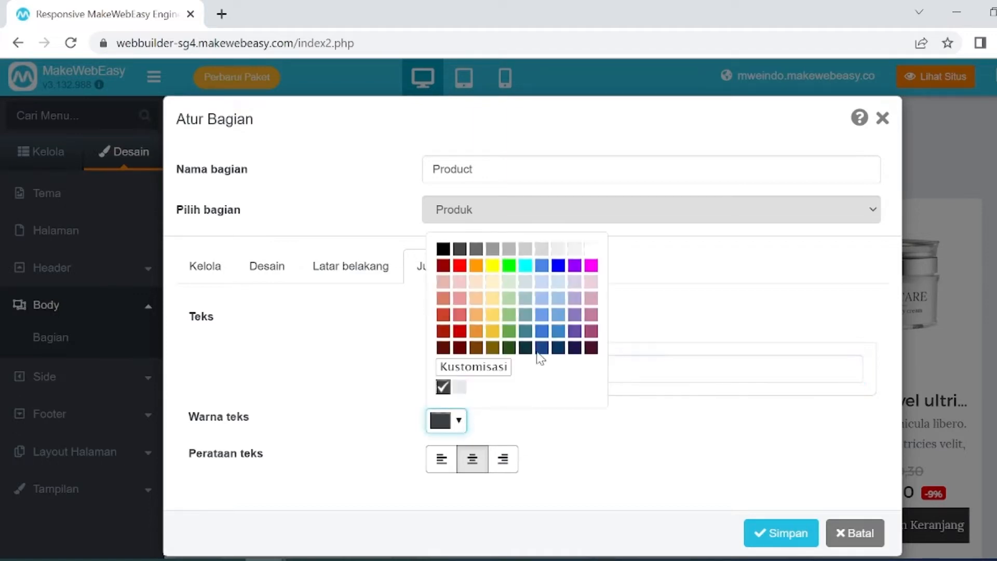
pyautogui.click(509, 347)
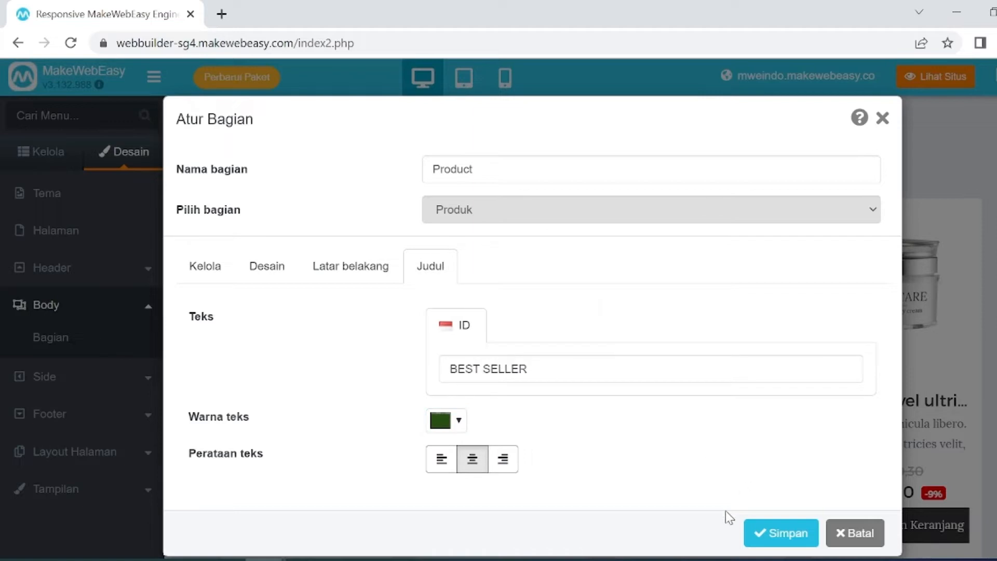
pyautogui.click(776, 537)
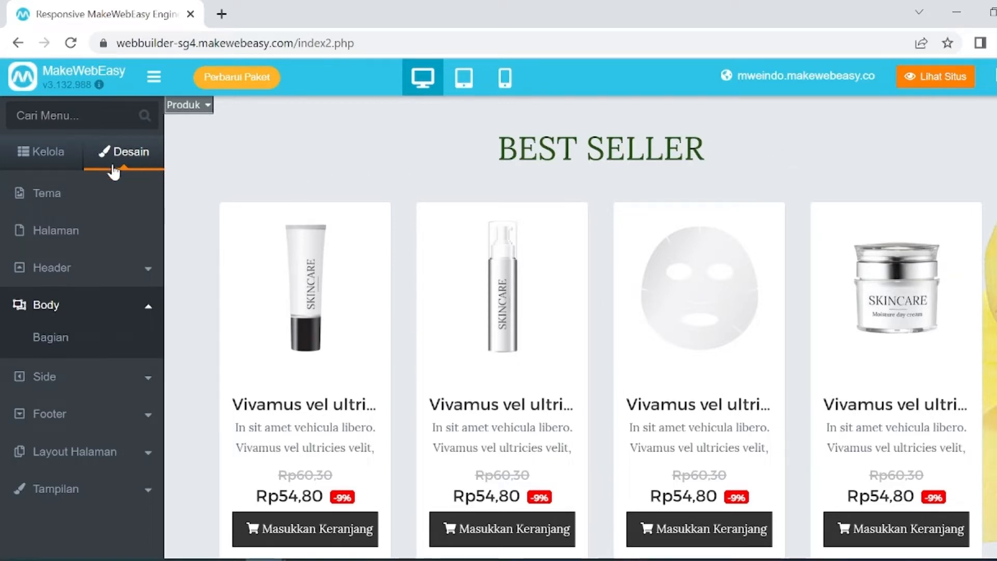
# Switch to site management and open the list of all products (Semua Produk).
pyautogui.click(74, 156)
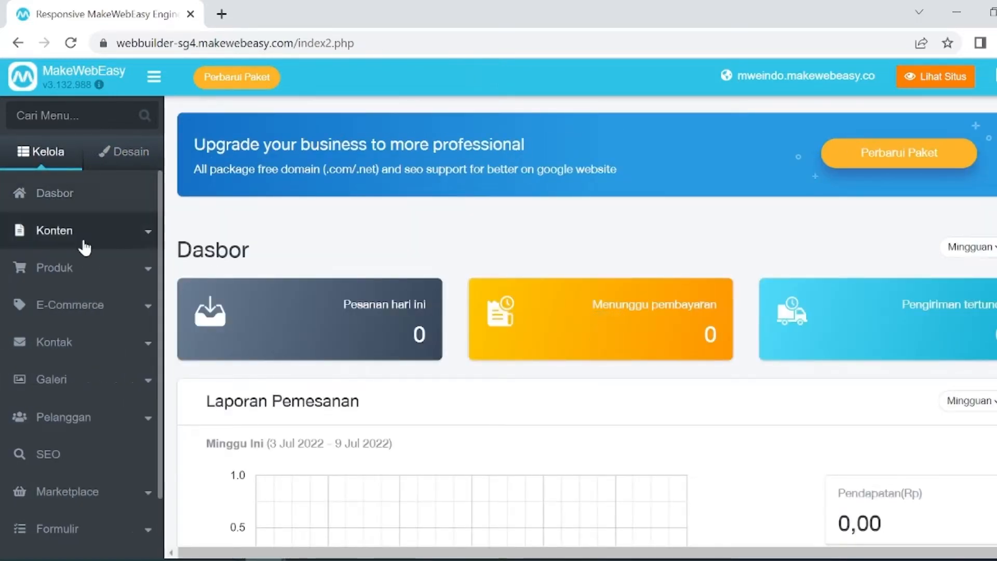
pyautogui.click(87, 270)
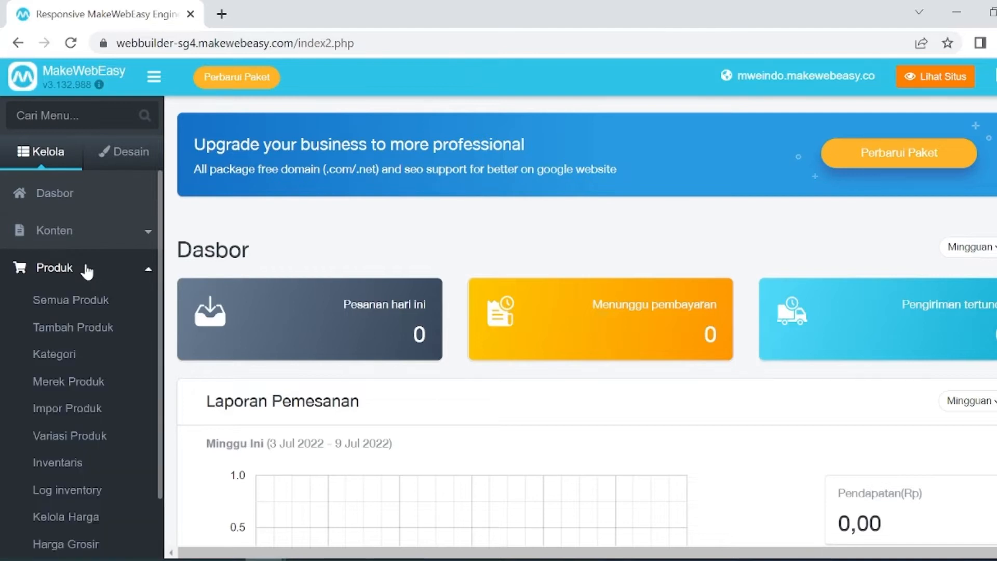
pyautogui.click(93, 303)
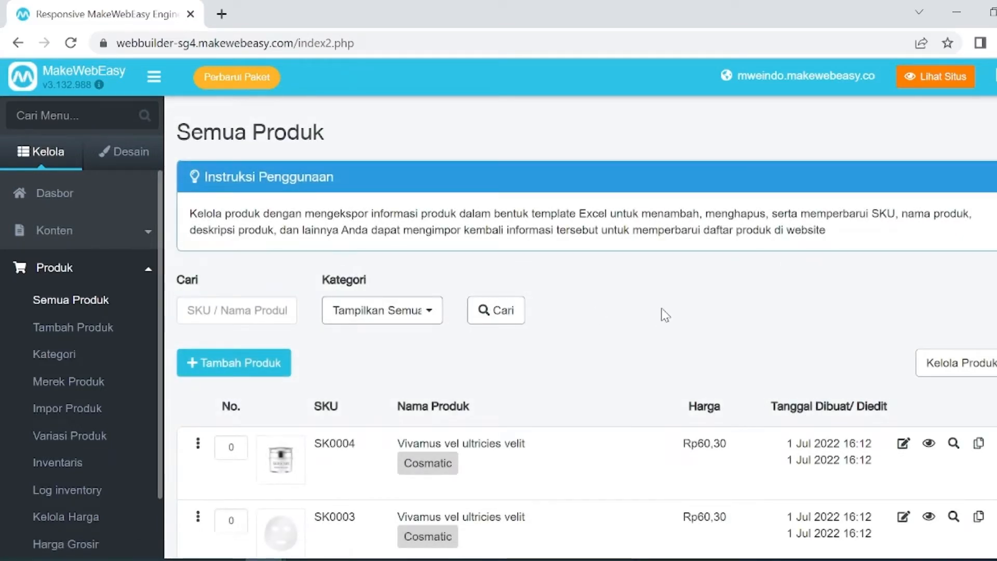
pyautogui.scroll(-3, 661, 311)
pyautogui.scroll(-2, 677, 276)
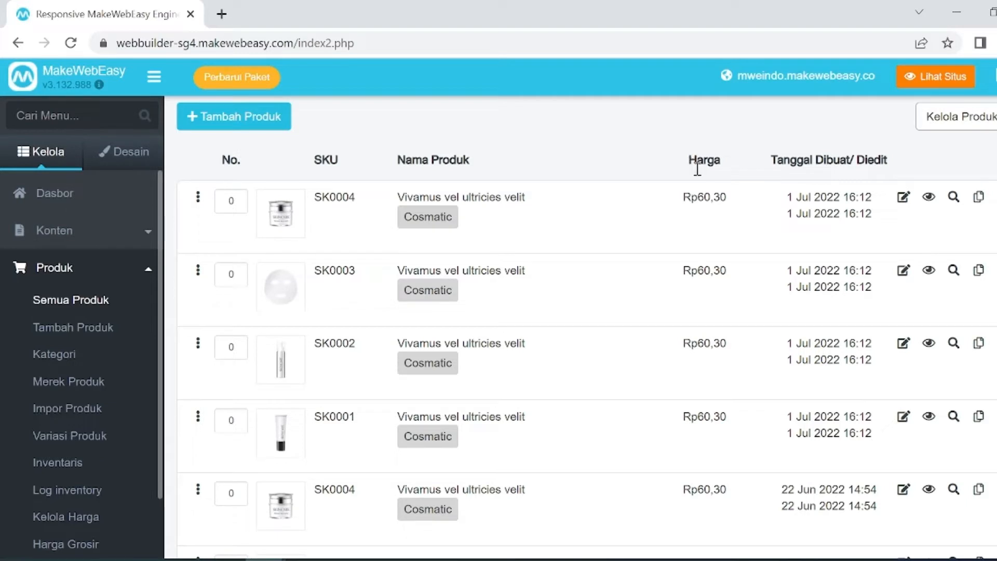
# Open the first listed product, SK0004, for editing and open the file storage for adding a product image.
pyautogui.click(903, 200)
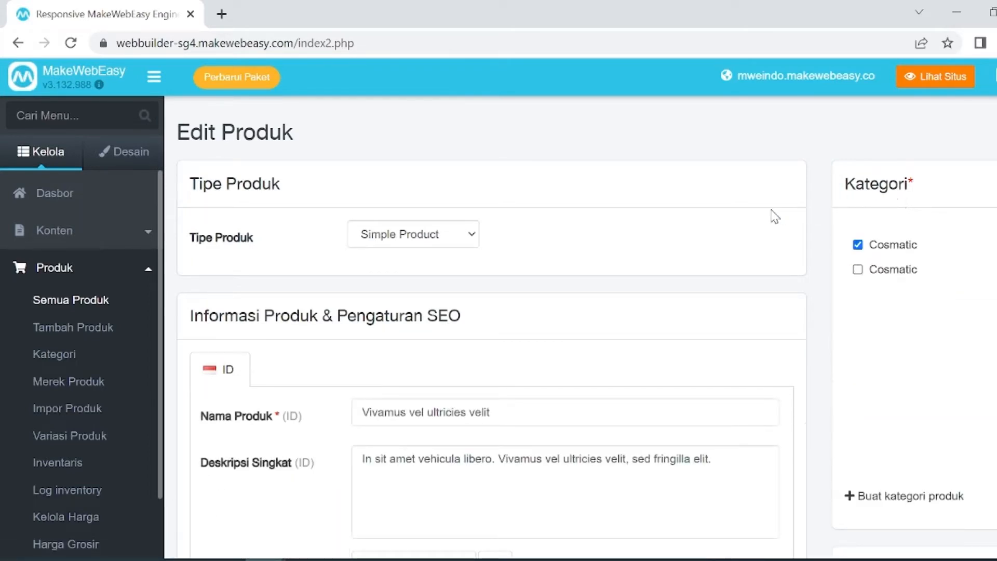
pyautogui.scroll(-3, 774, 215)
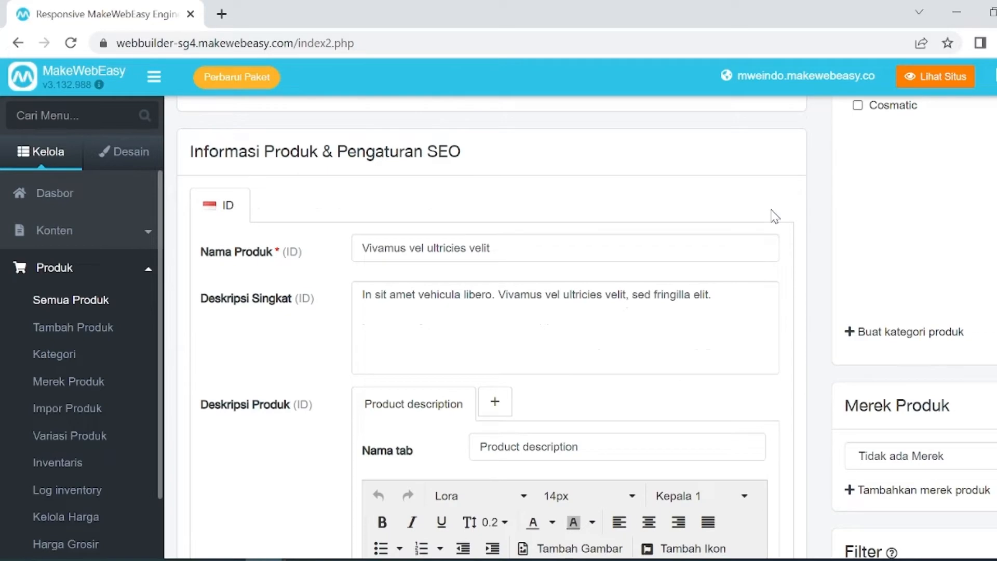
pyautogui.scroll(-20, 737, 225)
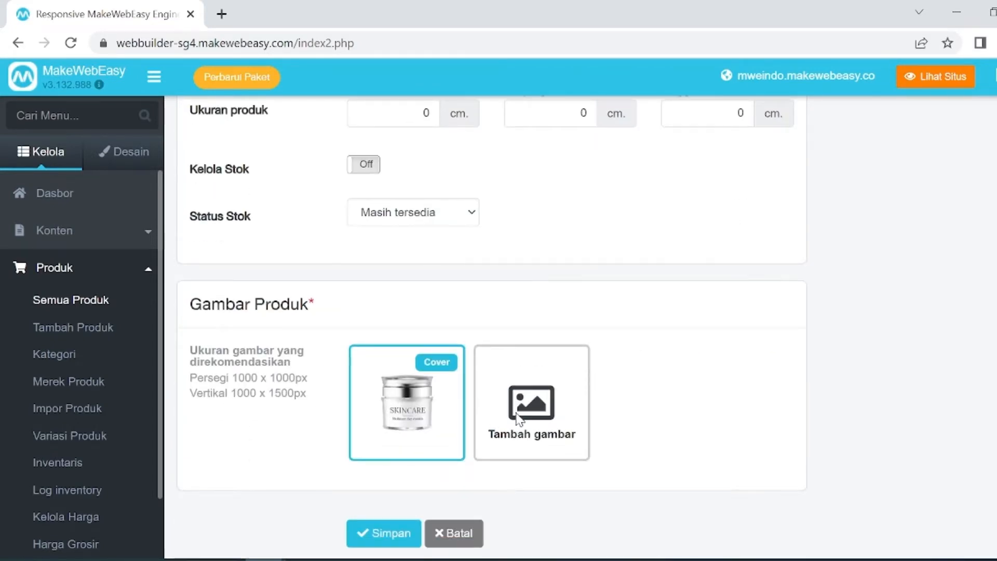
pyautogui.click(493, 427)
pyautogui.scroll(-7, 394, 333)
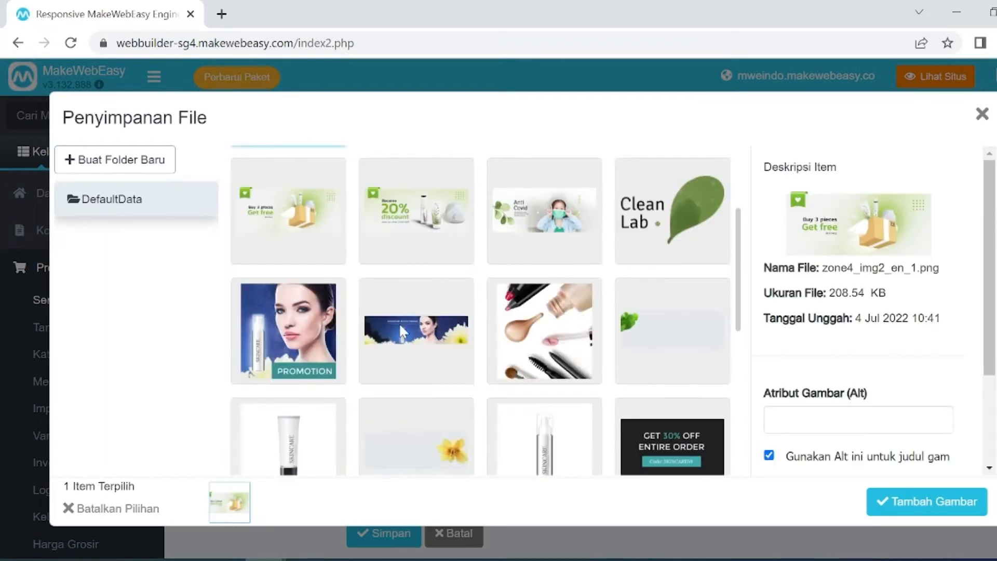
pyautogui.scroll(-3, 440, 304)
pyautogui.scroll(12, 441, 304)
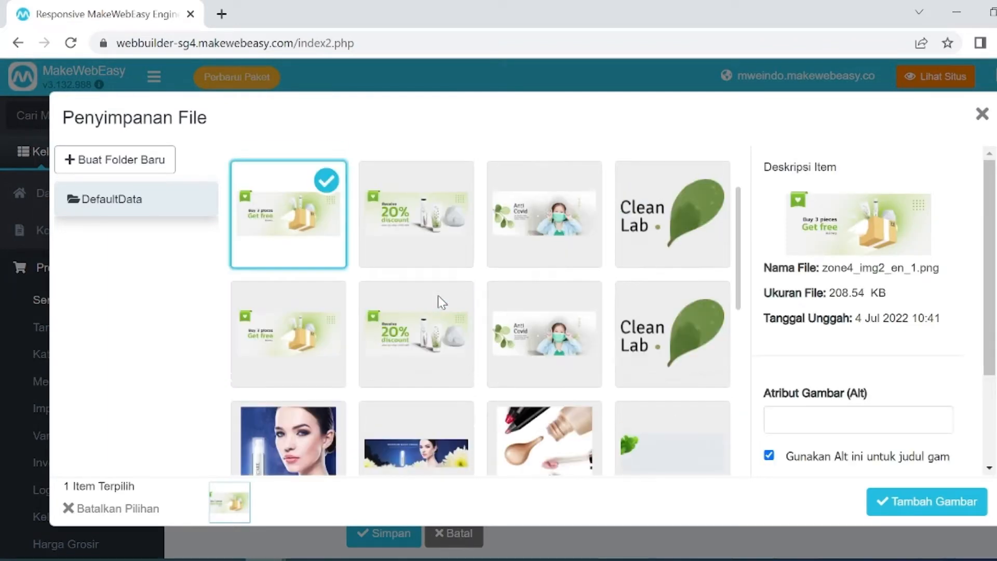
pyautogui.scroll(3, 471, 256)
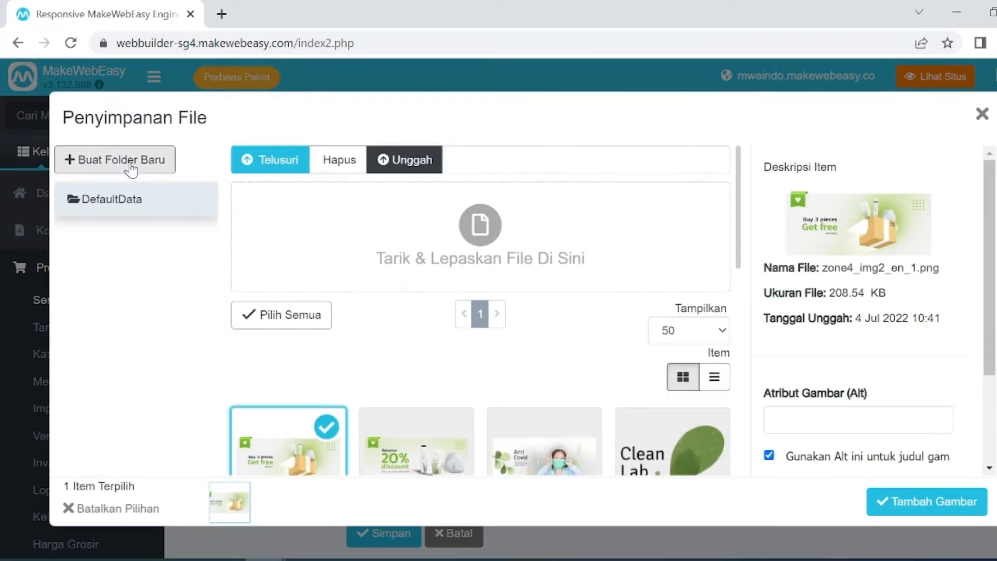
# Upload the zone3_img1 picture from the "3. All Products" subfolder "Product 1_Hand Gel" to the file storage.
pyautogui.click(297, 171)
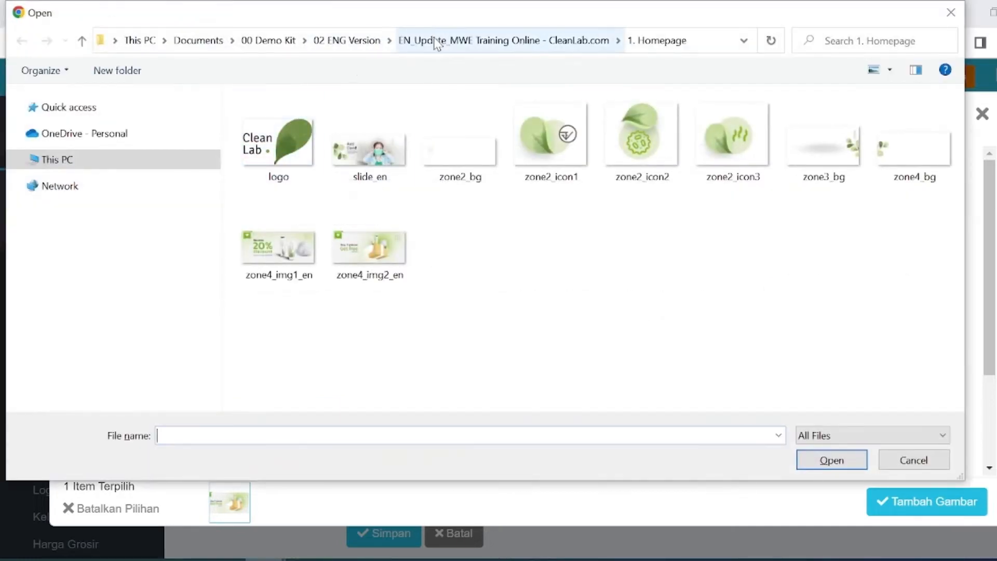
pyautogui.click(488, 44)
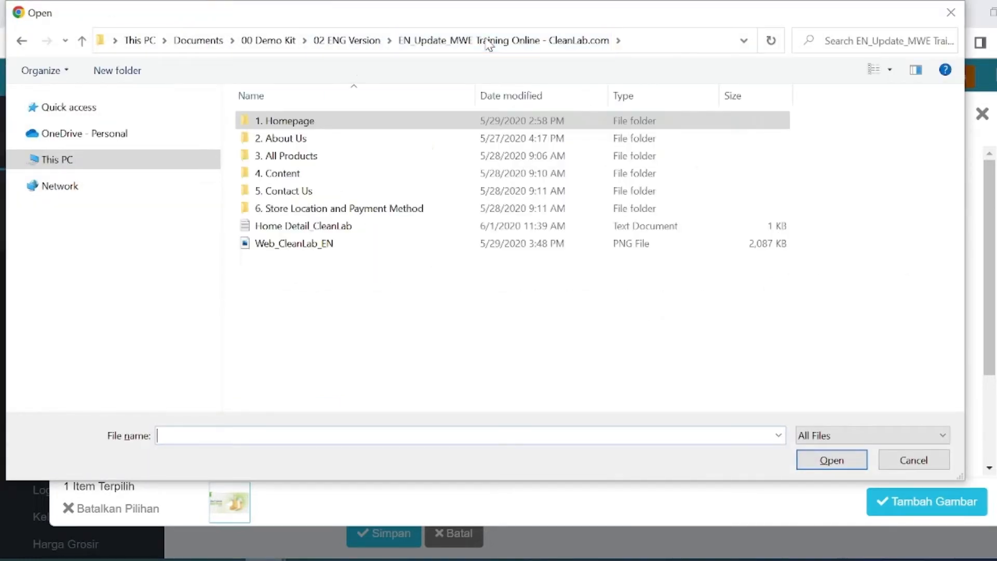
pyautogui.click(440, 162)
pyautogui.doubleClick(440, 162)
pyautogui.doubleClick(453, 115)
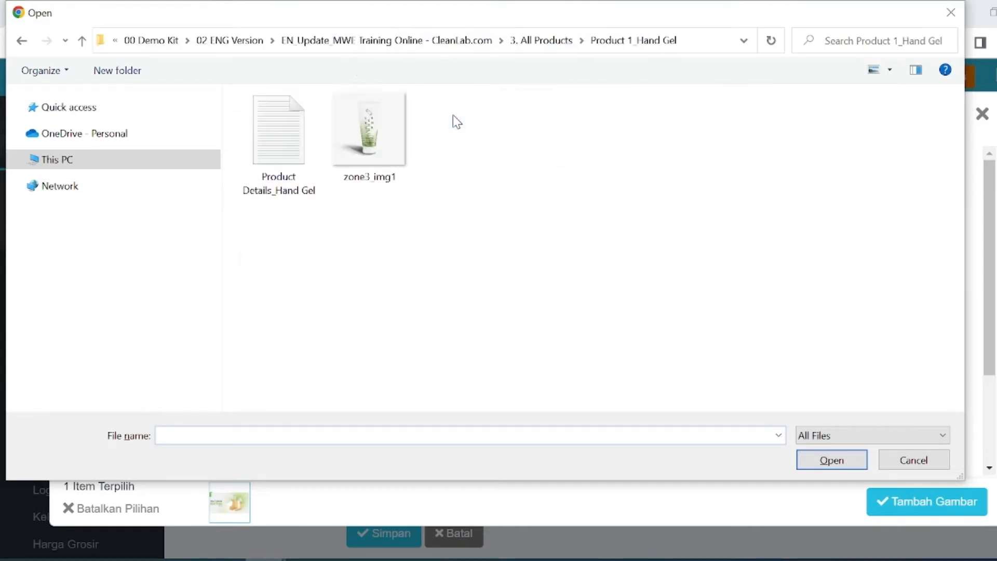
pyautogui.click(407, 143)
pyautogui.click(827, 461)
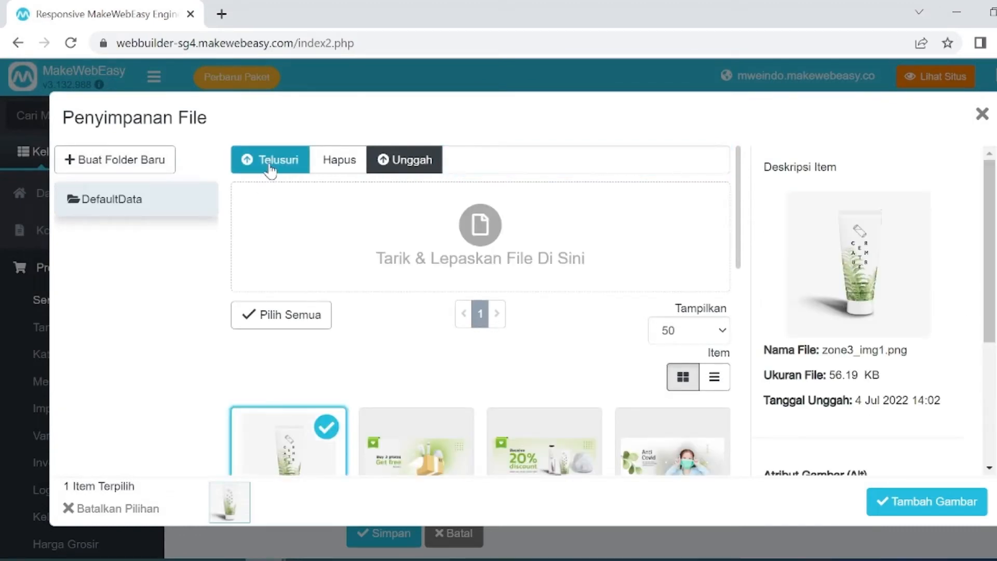
# Upload the zone3_img2 picture from the "Product 2_Hand Spray" folder to the file storage.
pyautogui.click(270, 161)
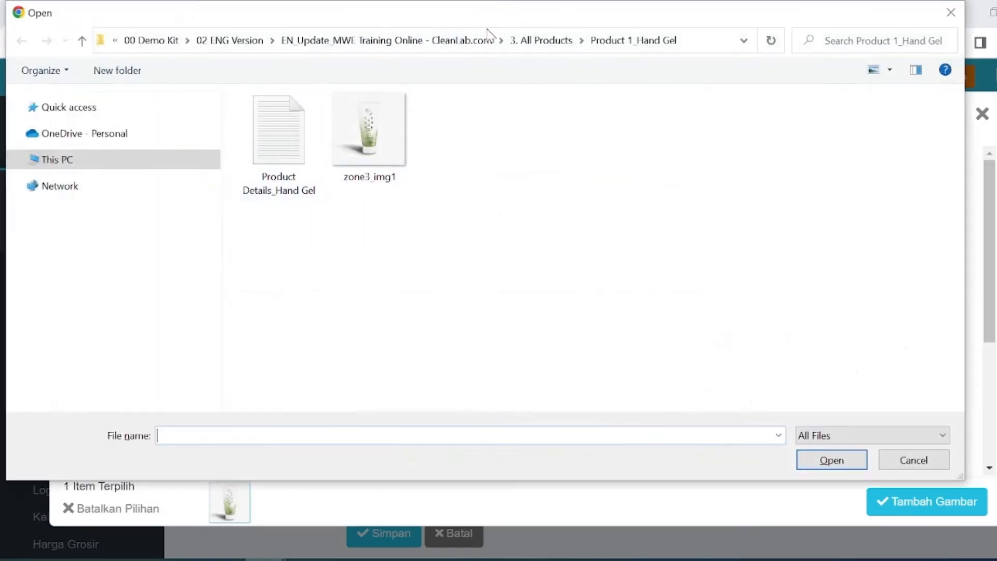
pyautogui.click(541, 40)
pyautogui.click(434, 140)
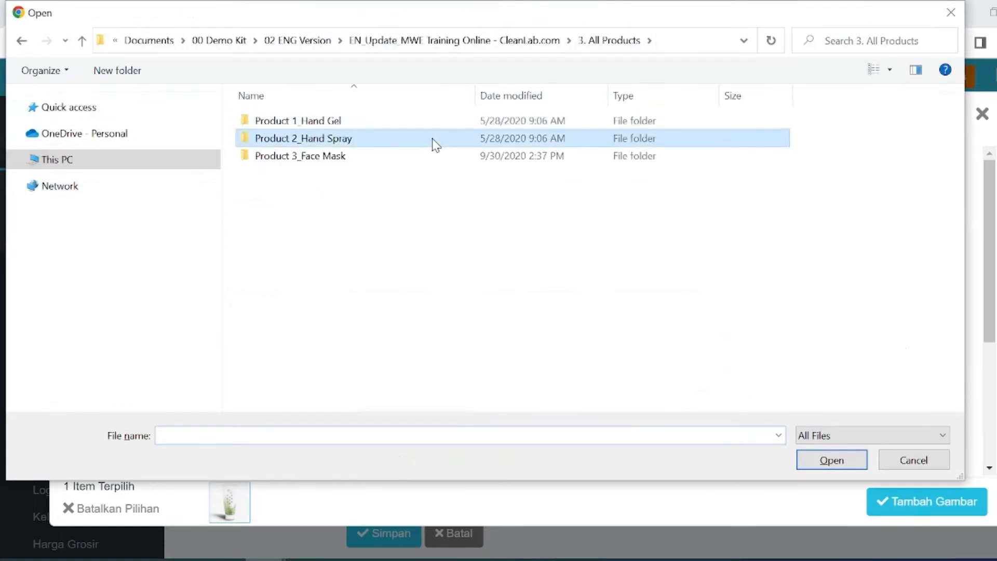
pyautogui.doubleClick(435, 145)
pyautogui.click(396, 156)
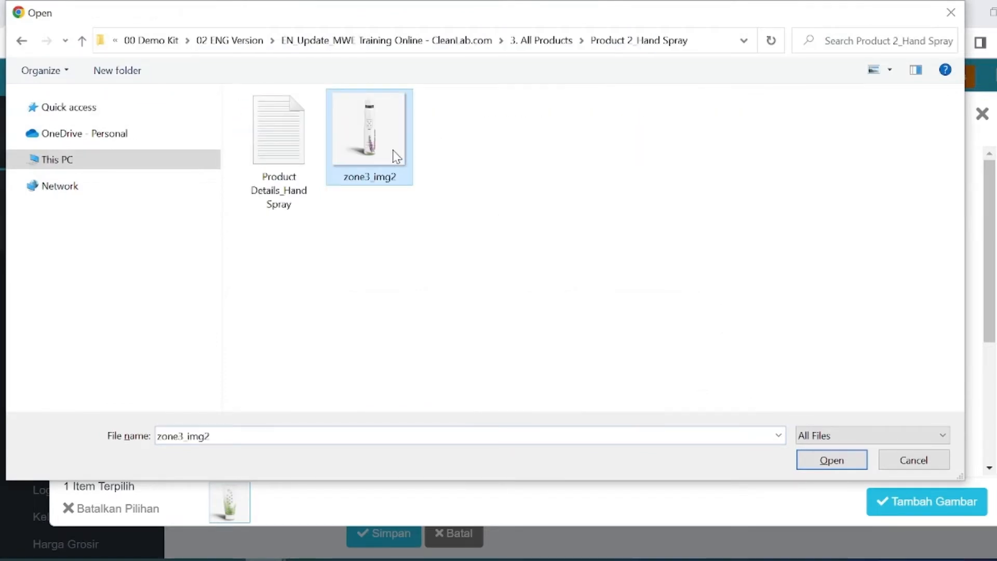
pyautogui.click(848, 469)
pyautogui.moveTo(248, 227); pyautogui.dragTo(266, 161)
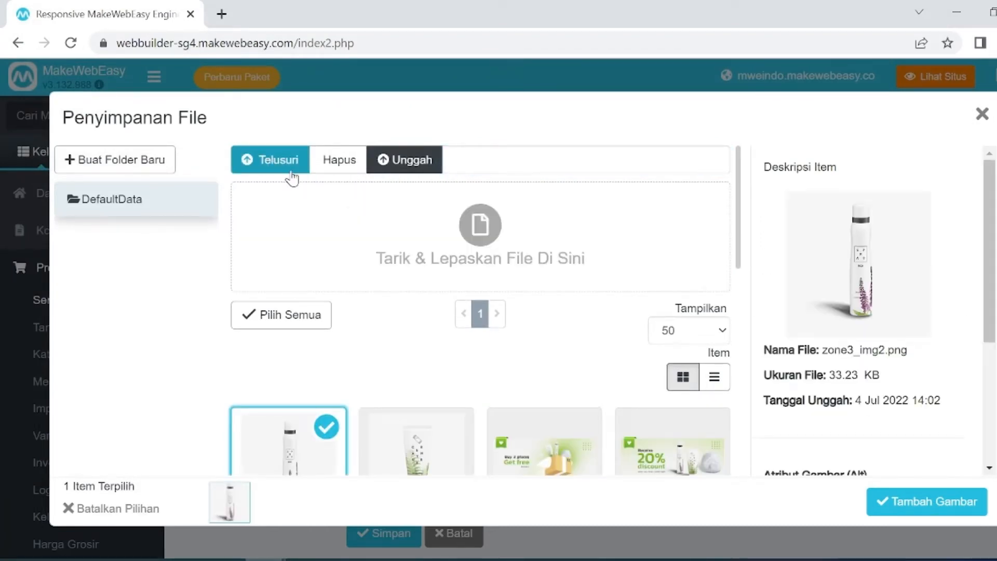
# Upload the face mask picture from the "Product 3_Face Mask" folder and use it to replace the product's skincare jar image.
pyautogui.click(286, 172)
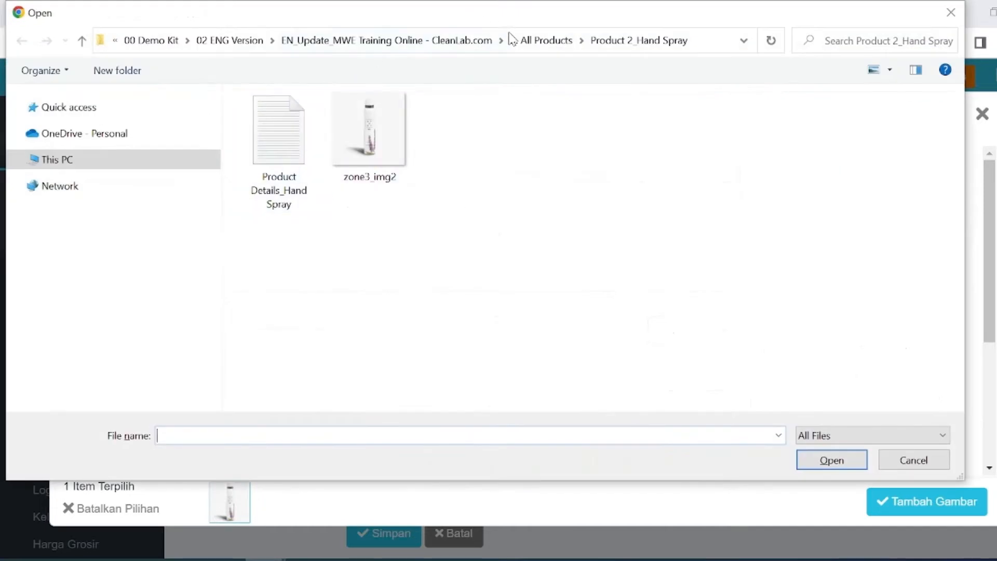
pyautogui.click(524, 41)
pyautogui.doubleClick(481, 159)
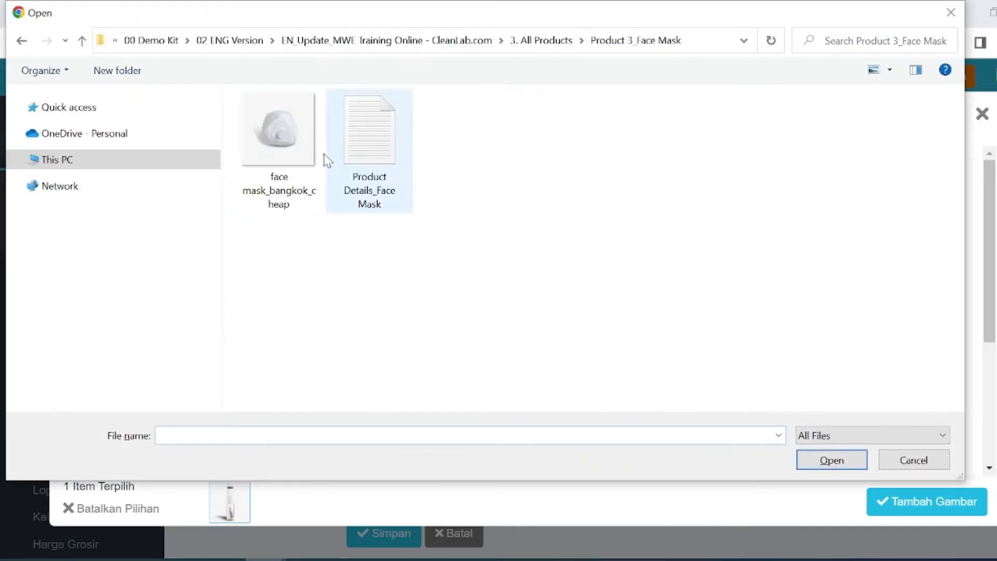
pyautogui.click(243, 168)
pyautogui.click(819, 462)
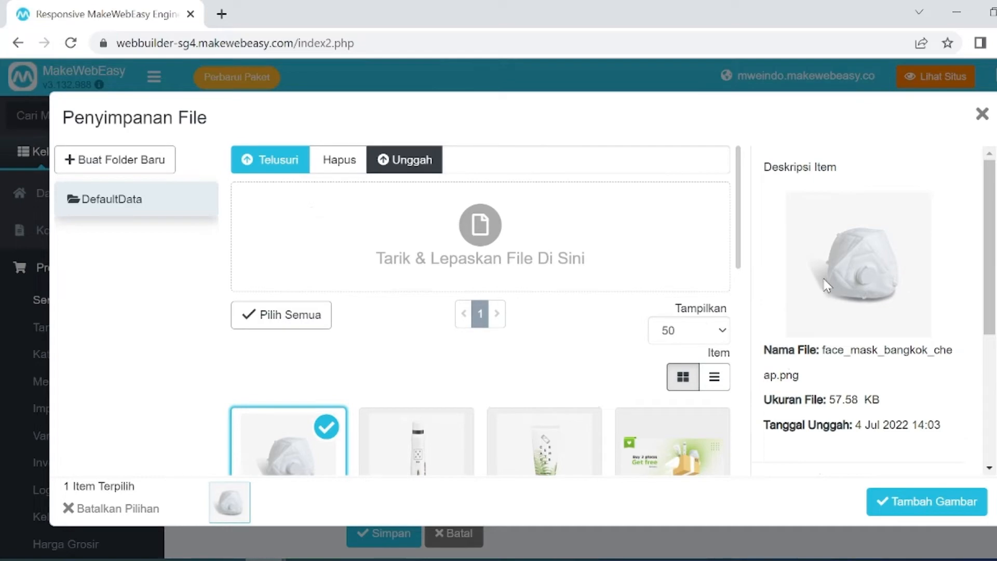
pyautogui.click(890, 500)
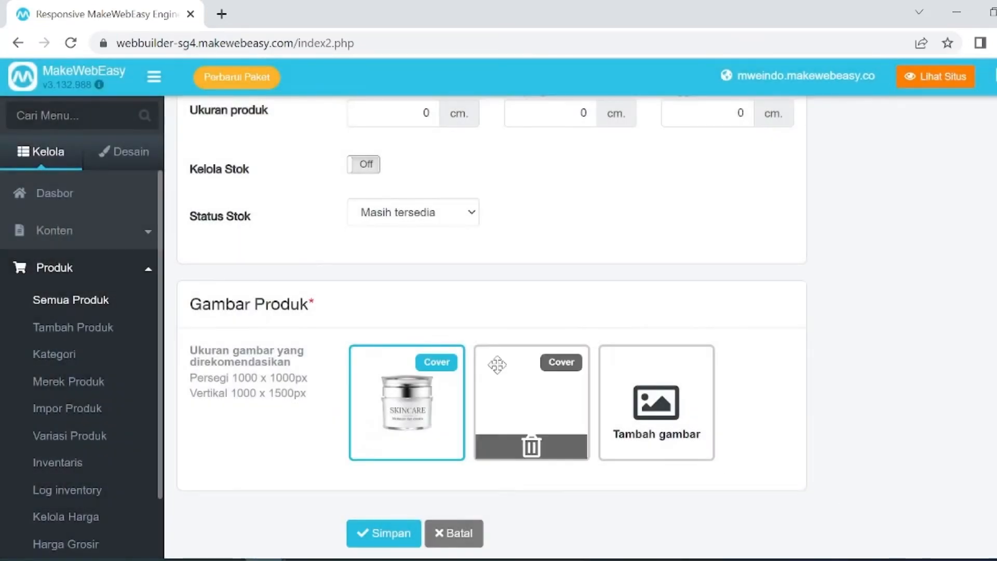
pyautogui.click(405, 445)
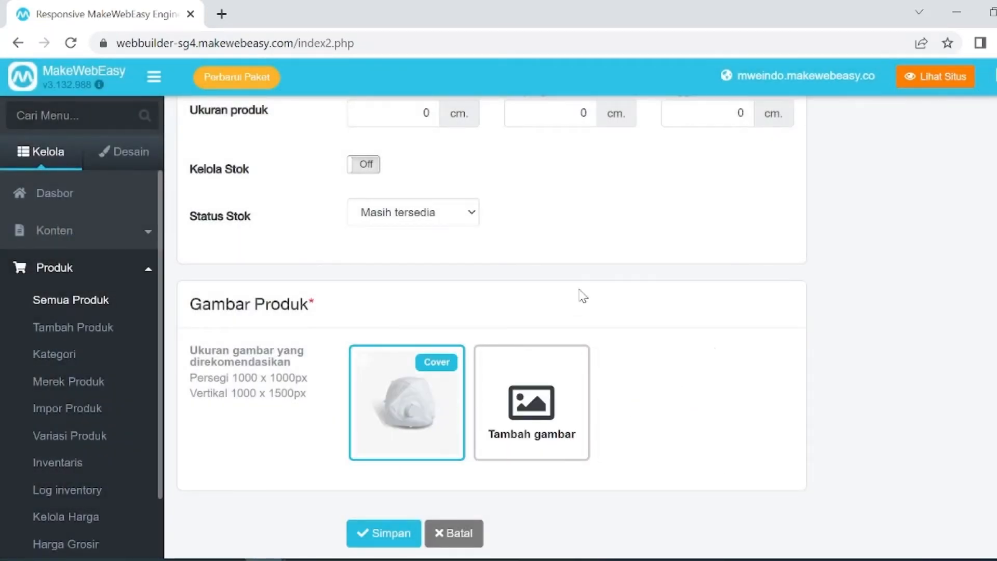
# Change the product name (Nama Produk) to "Masker KN95".
pyautogui.scroll(8, 582, 296)
pyautogui.scroll(15, 583, 296)
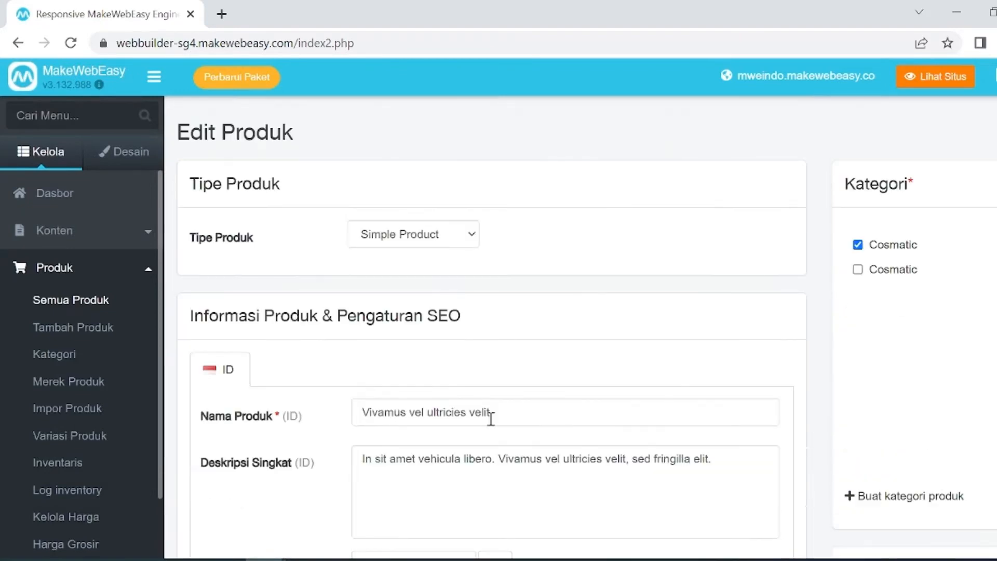
pyautogui.scroll(-3, 529, 275)
pyautogui.moveTo(508, 248); pyautogui.dragTo(363, 248)
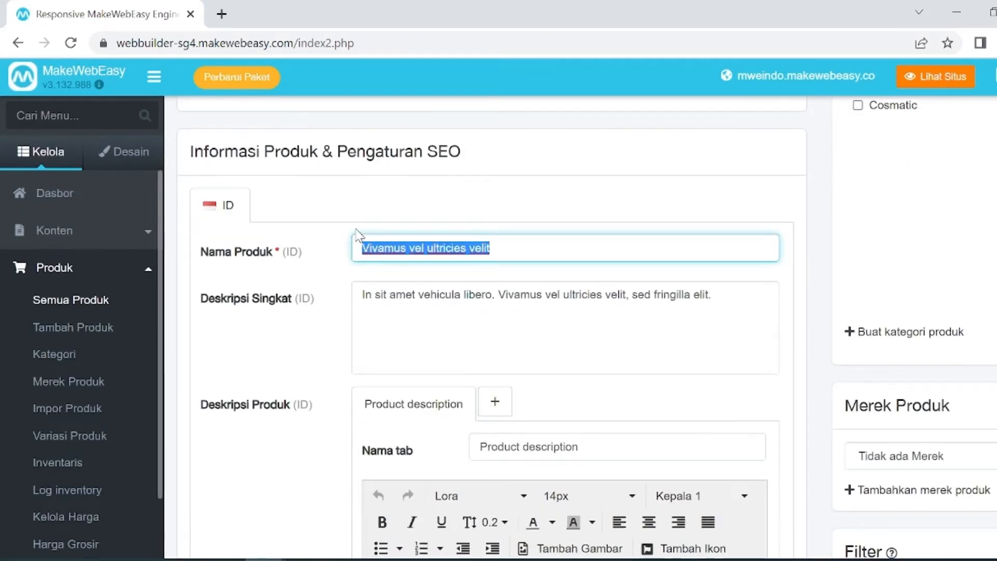
pyautogui.write('mAS')
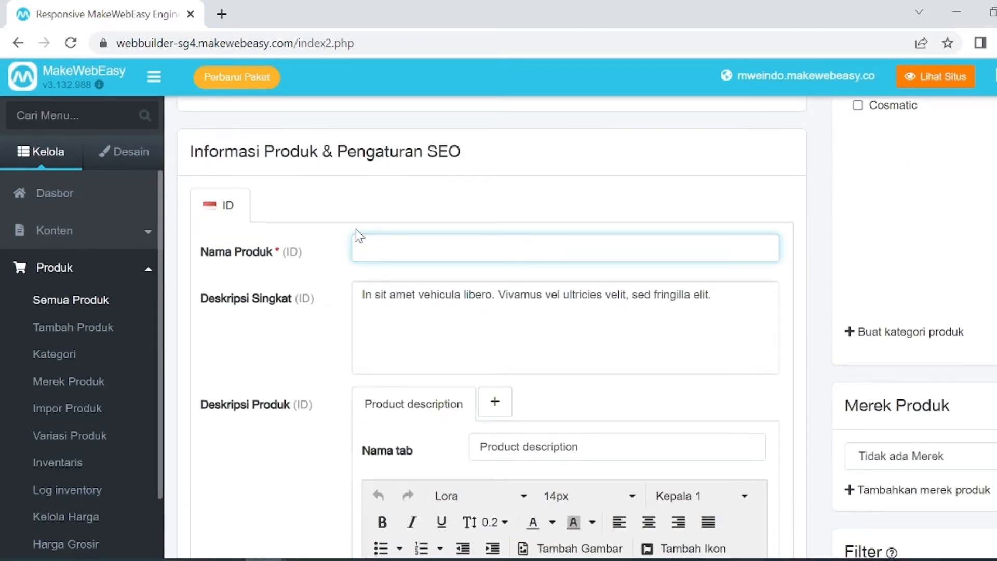
pyautogui.write('Masker K')
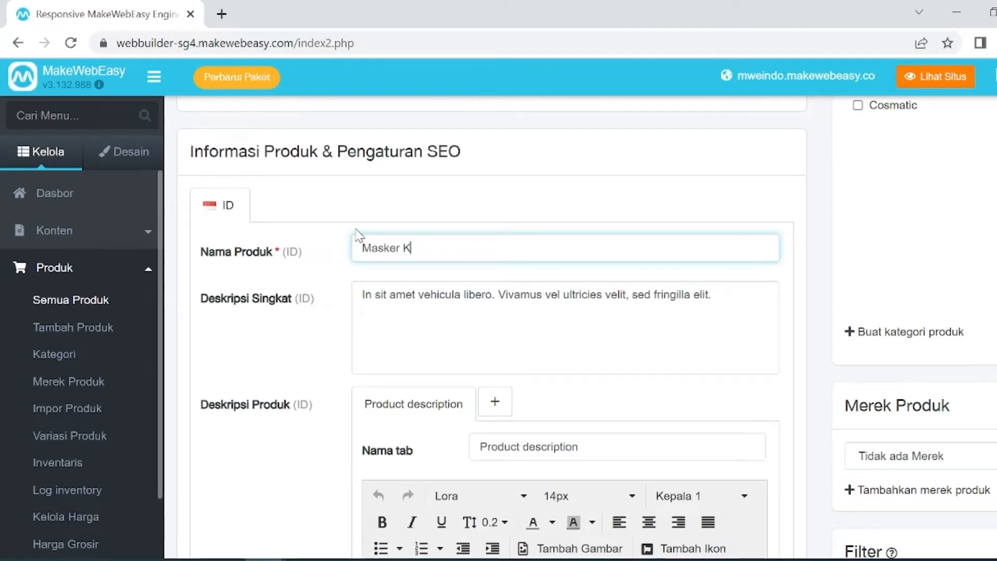
pyautogui.write('N95')
# Replace the short description with Indonesian text on masks' importance in the pandemic, the KN95's 4 skin-friendly layers and 95% particle filtering, ending "Beli sekarang.".
pyautogui.moveTo(352, 310); pyautogui.dragTo(745, 314)
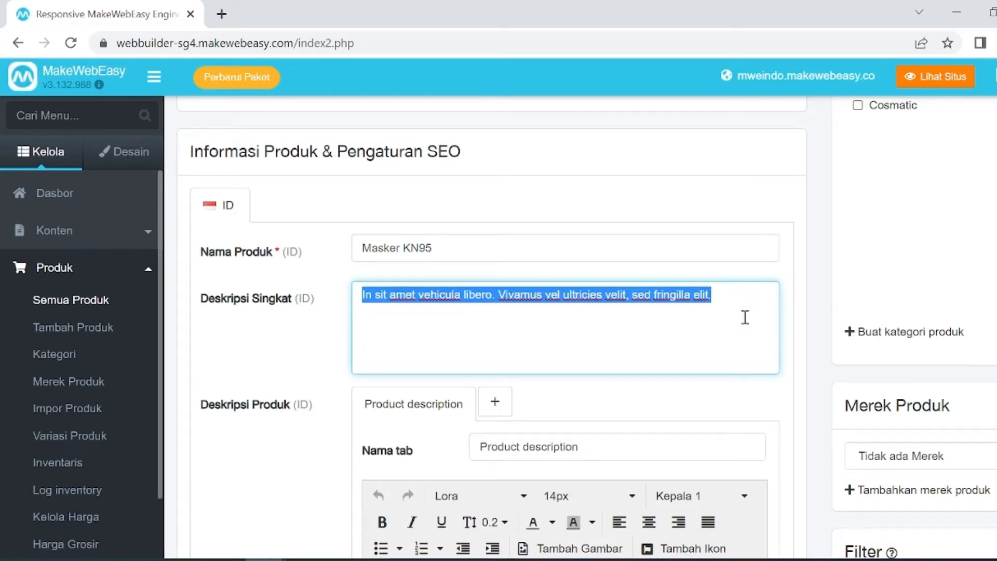
pyautogui.write('Dalam masa Pandemi/Endemi, penggunaan masker sangatlah pentin')
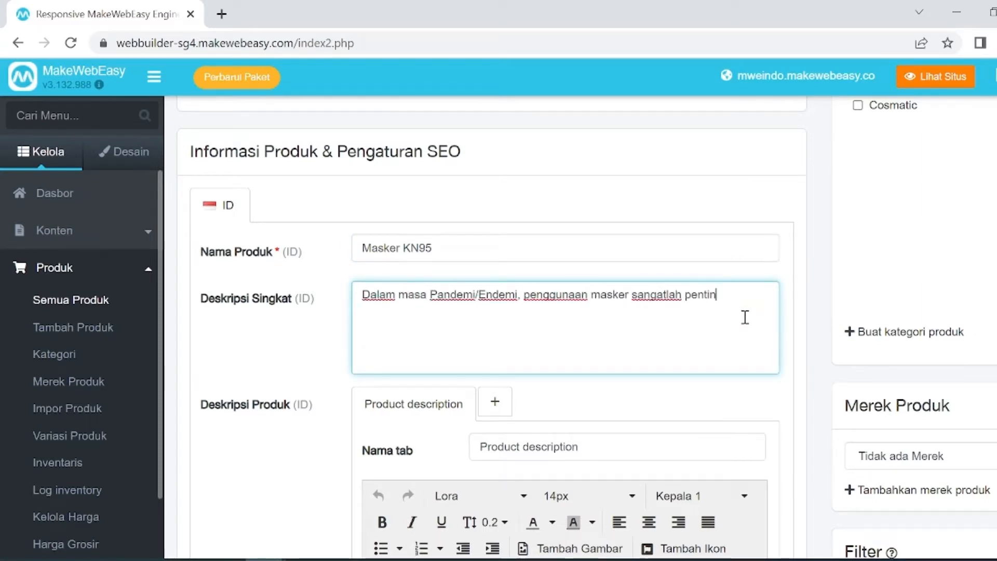
pyautogui.write('g untuk menjaga diri kita sendiri dan keluarga. Masker KN95 terbuat dari 4')
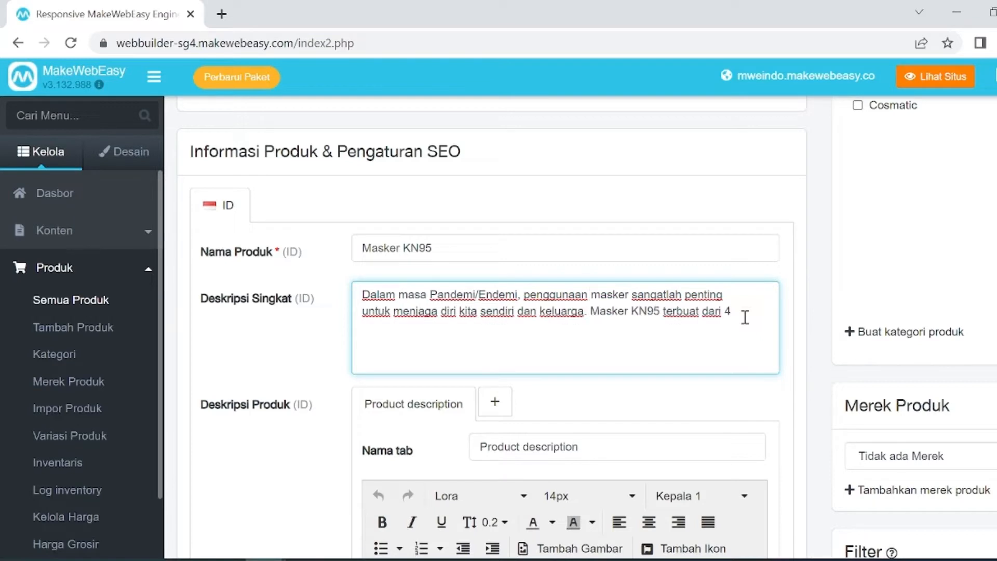
pyautogui.write(' lapis kain yang ramah kulit dan terbukti mampu menyaring parti')
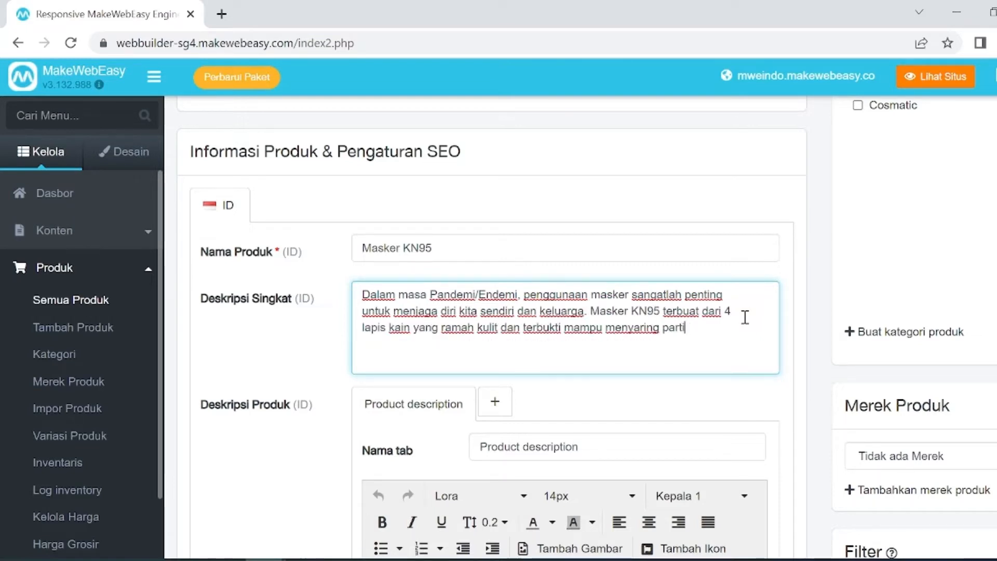
pyautogui.write('kel sampai 95%. Beli sekarang.')
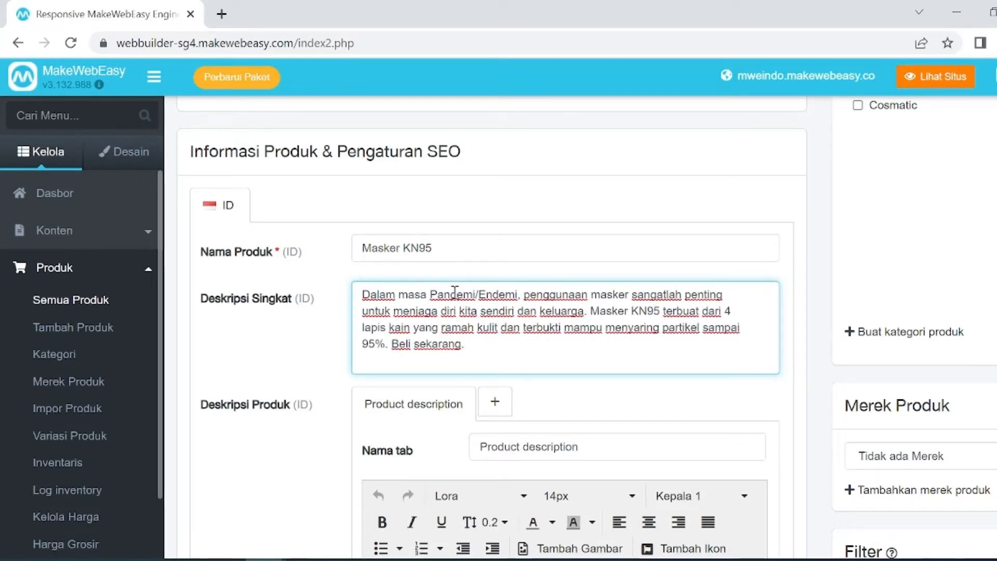
# Add the tags "Masker KN95", "Masker Sekali Pakai" and "Covid19" to the product.
pyautogui.scroll(-5, 453, 293)
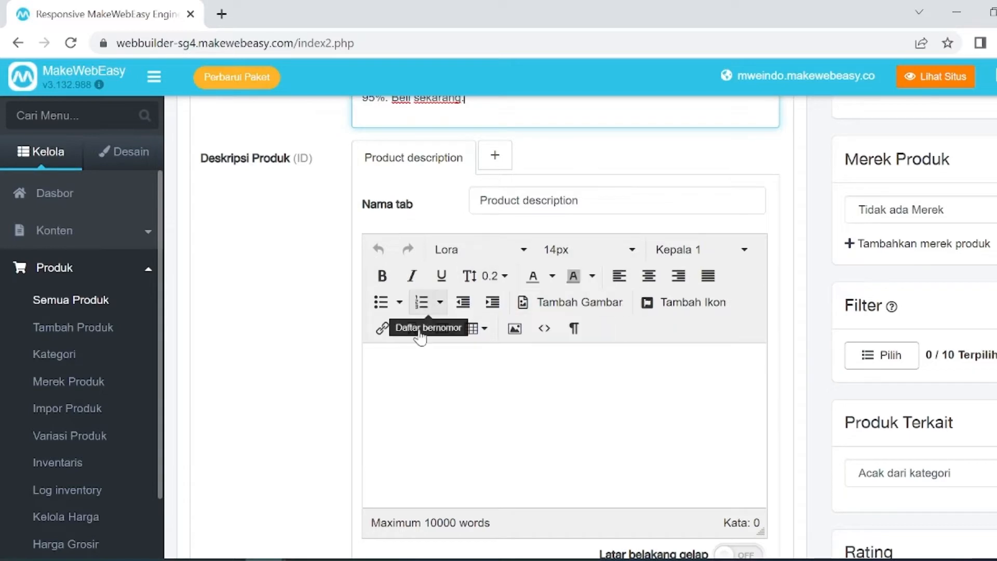
pyautogui.scroll(-3, 556, 347)
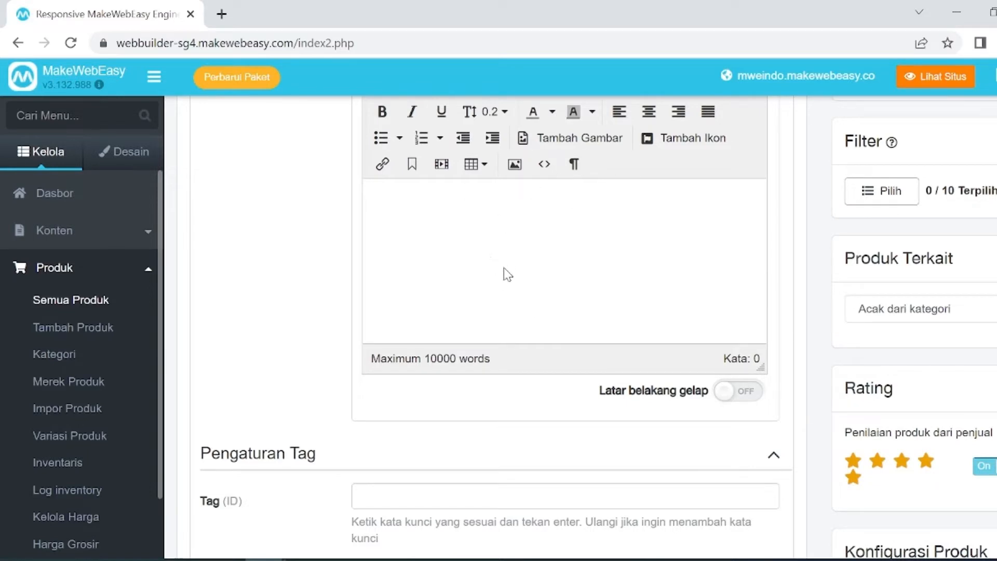
pyautogui.scroll(-6, 511, 267)
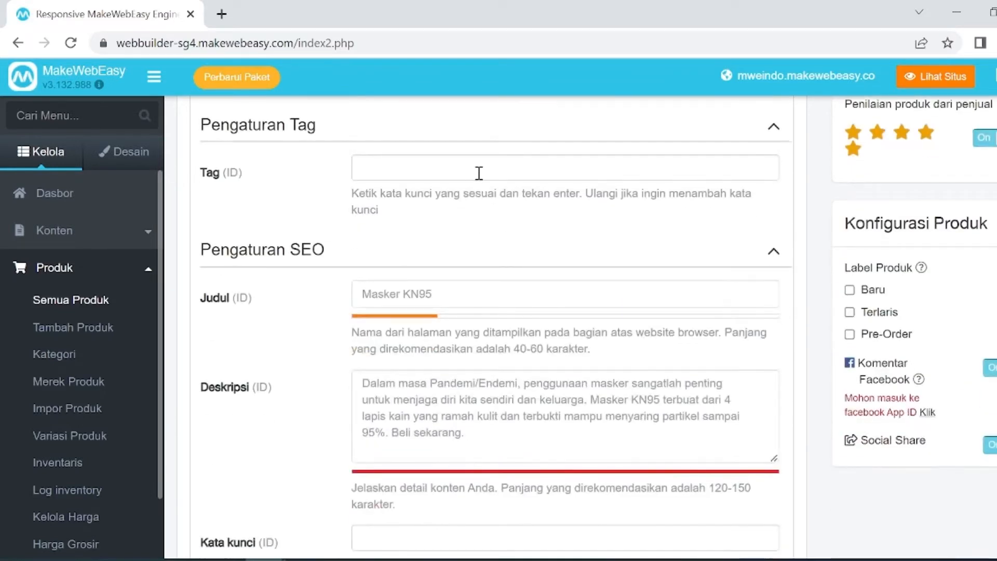
pyautogui.write('Masker KN95')
pyautogui.press('Return')
pyautogui.write('Masker Sekali Pakai')
pyautogui.press('Return')
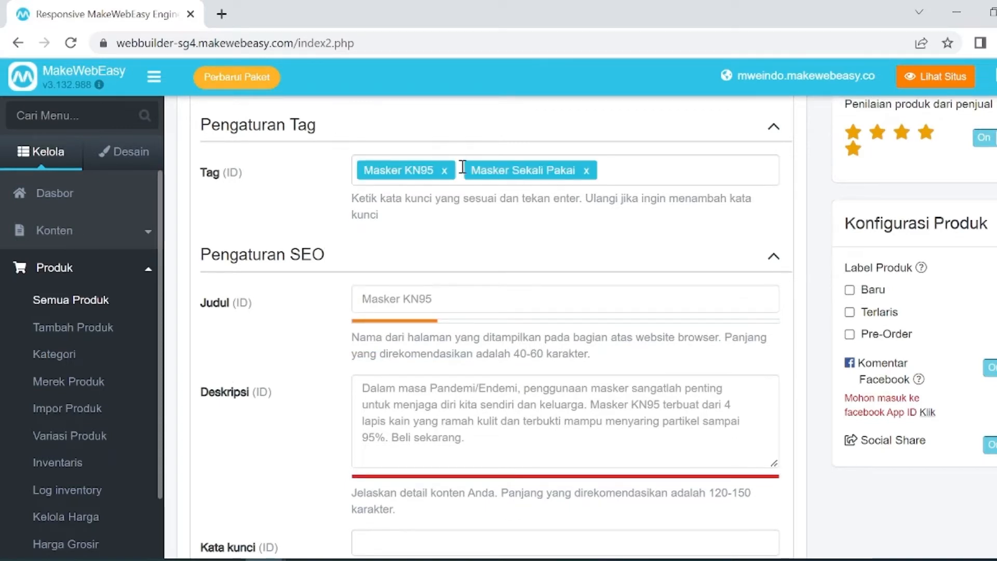
pyautogui.write('Covid19')
pyautogui.press('Return')
# Review the product's SEO settings, including the description, keywords (Kata kunci), custom URL and search preview.
pyautogui.scroll(-4, 512, 305)
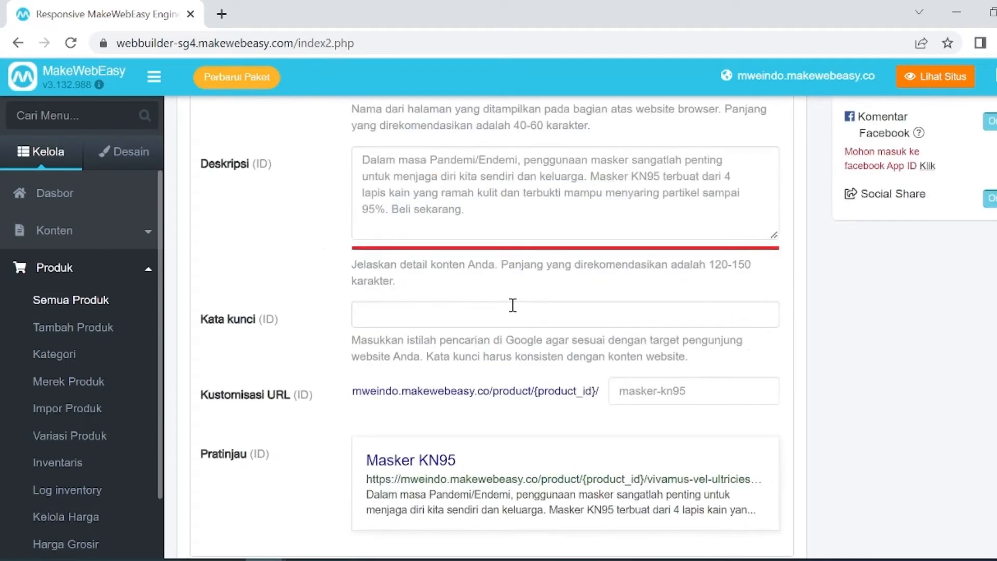
pyautogui.click(512, 303)
pyautogui.scroll(5, 436, 301)
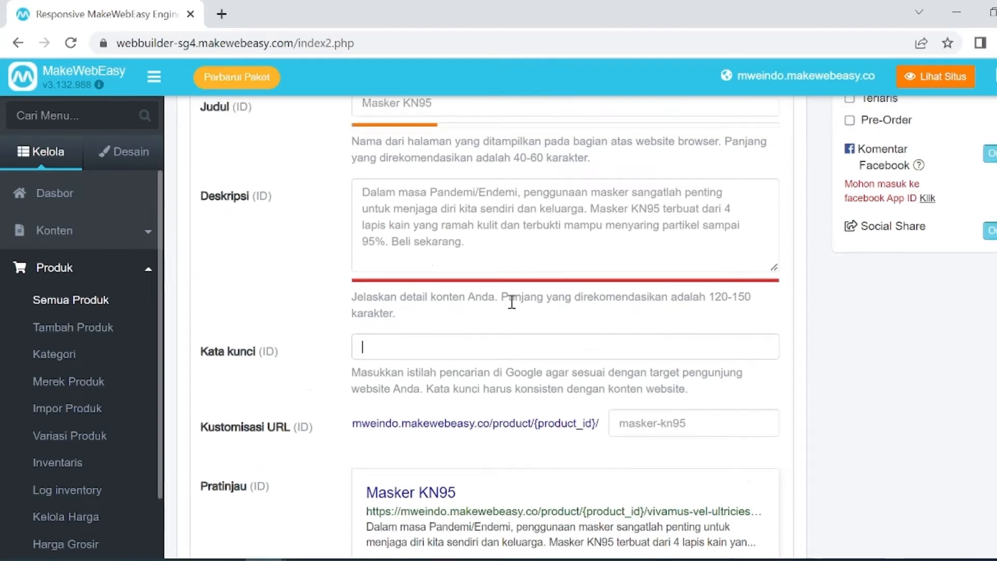
pyautogui.scroll(-3, 421, 205)
pyautogui.scroll(-3, 419, 220)
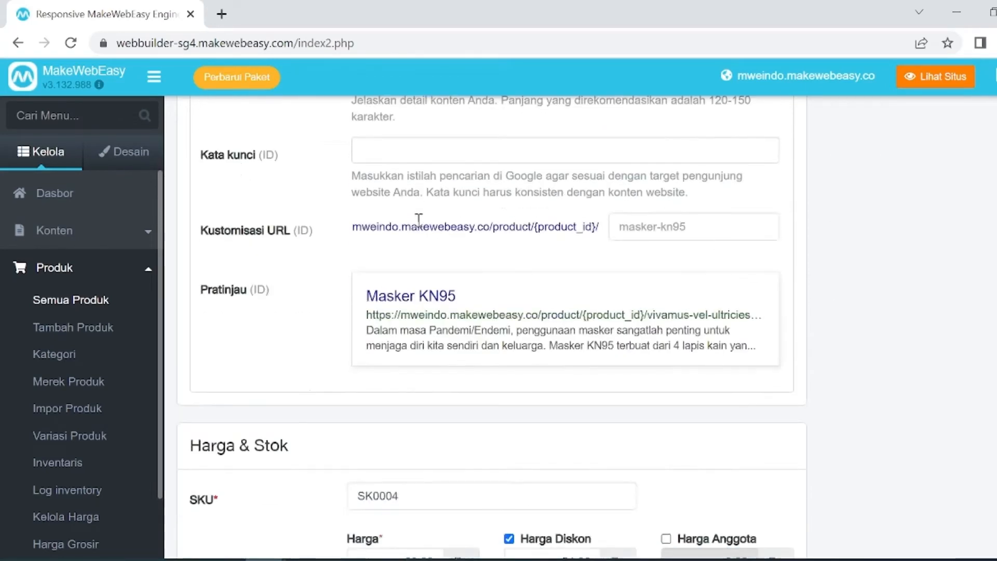
# Add "Masker KN95 Termurah" as an SEO keyword (Kata kunci) for the product.
pyautogui.scroll(1, 418, 220)
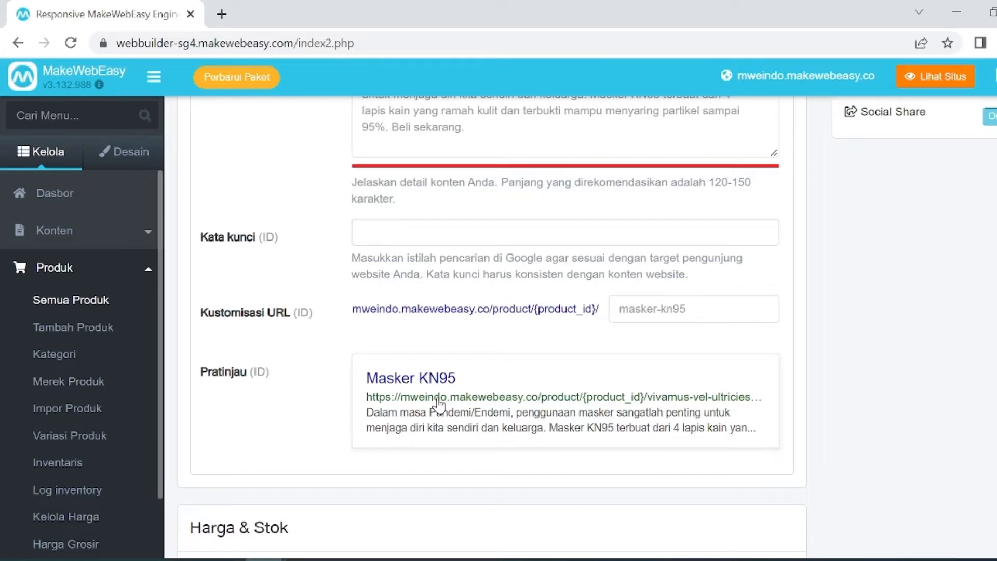
pyautogui.write('Masker KN9')
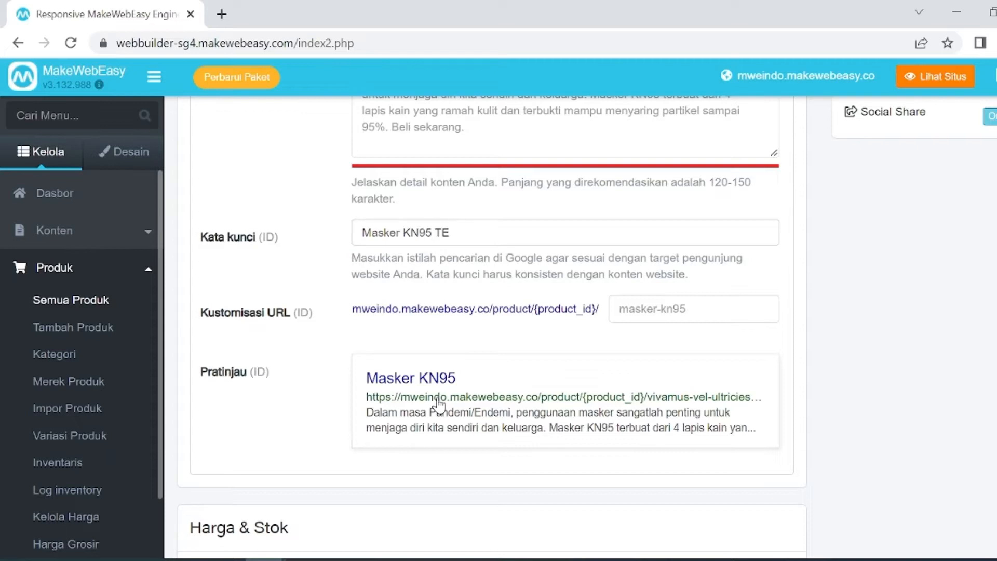
pyautogui.write('5 Termurah')
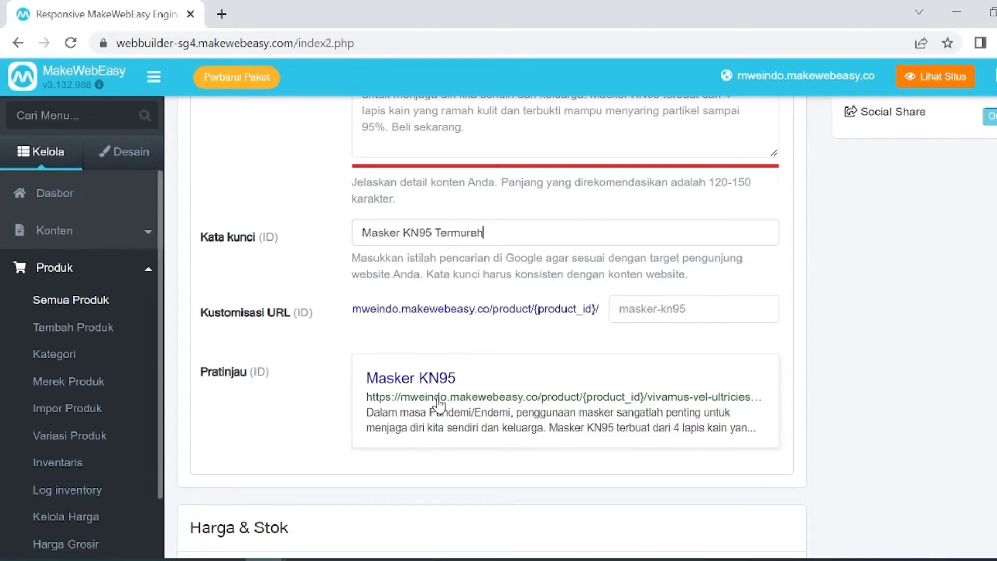
pyautogui.press('Return')
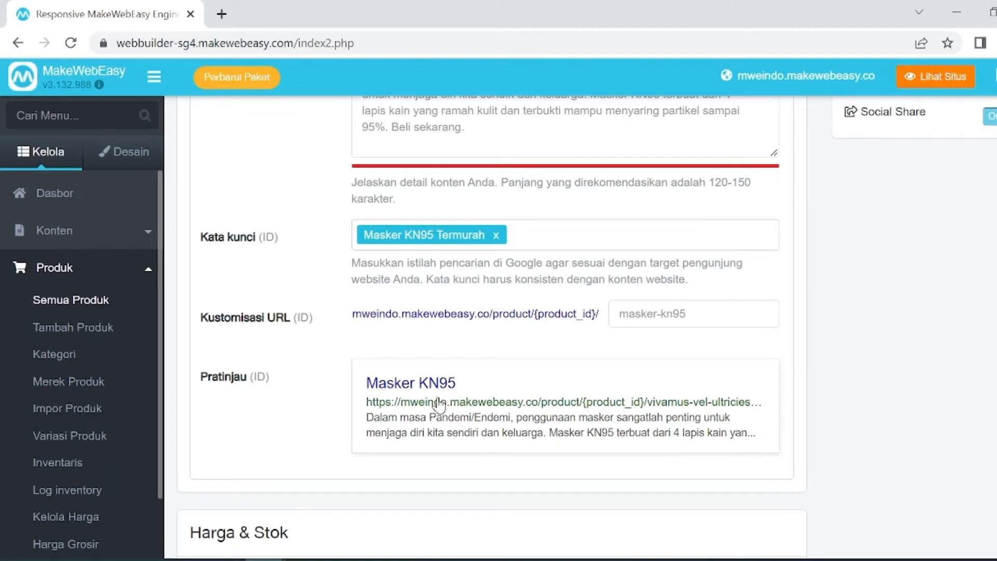
# Replace the product's SKU with "MSKKN9500001" in the price and stock section.
pyautogui.scroll(-5, 627, 327)
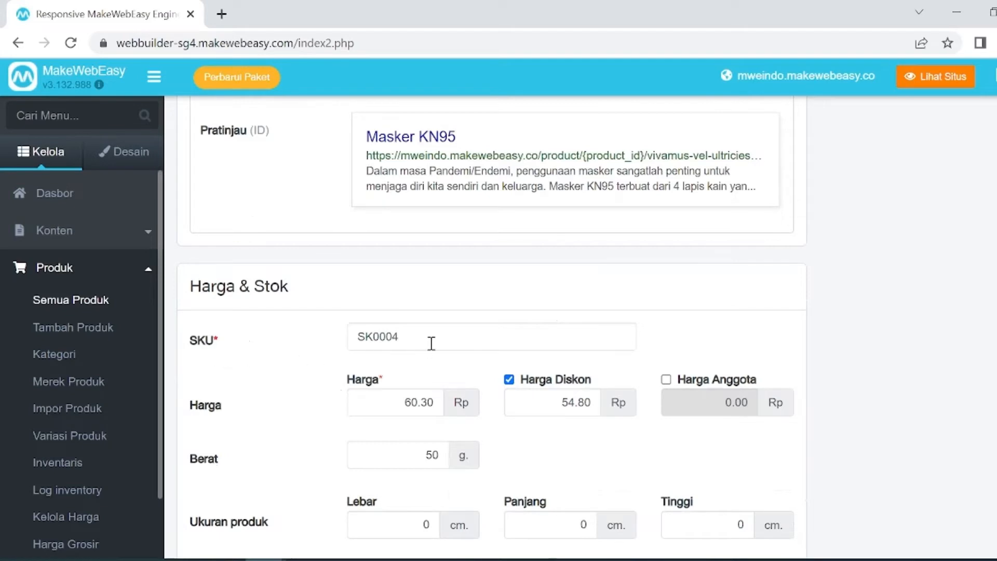
pyautogui.moveTo(431, 343); pyautogui.dragTo(340, 355)
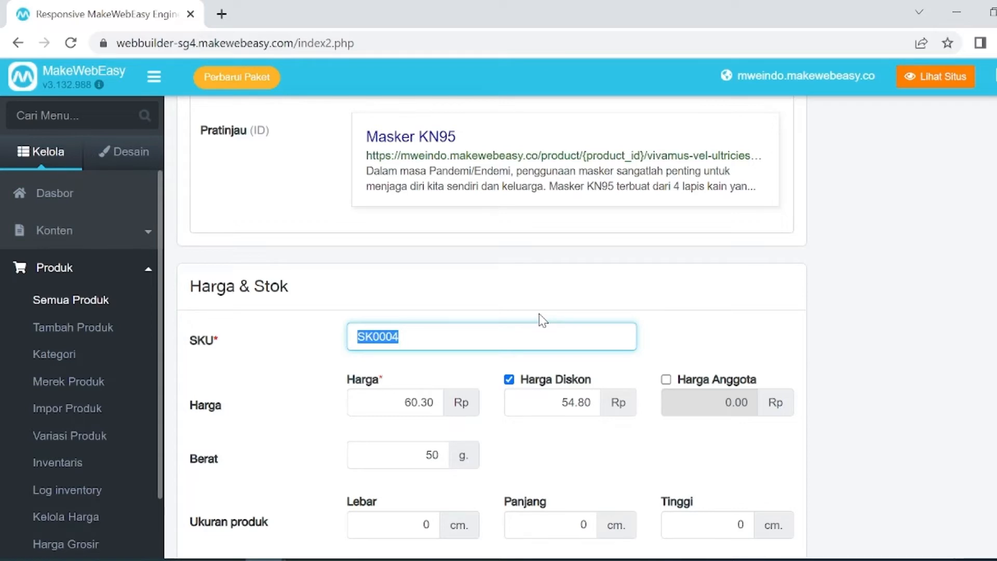
pyautogui.scroll(-1, 541, 315)
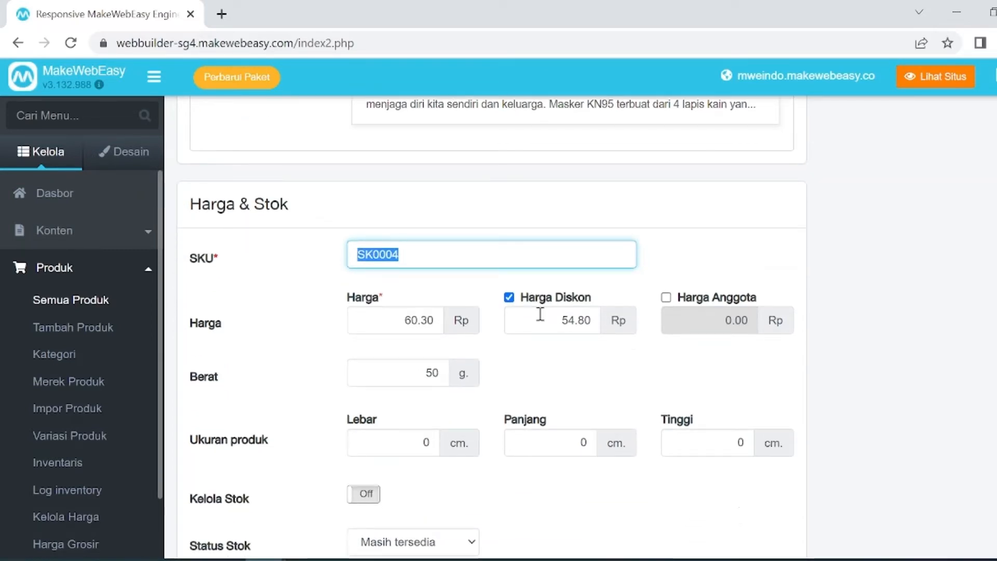
pyautogui.write('MSK')
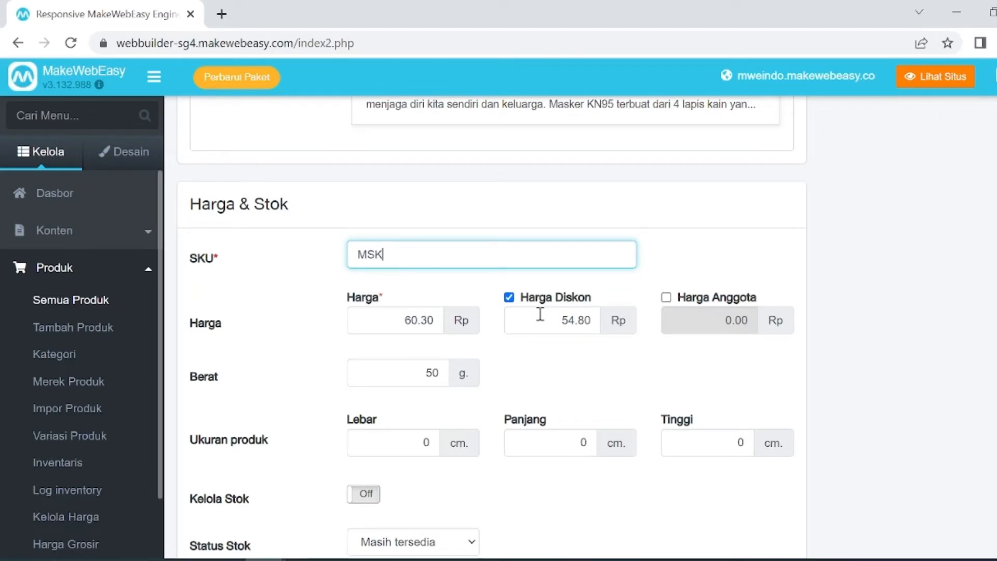
pyautogui.write('KN9500001')
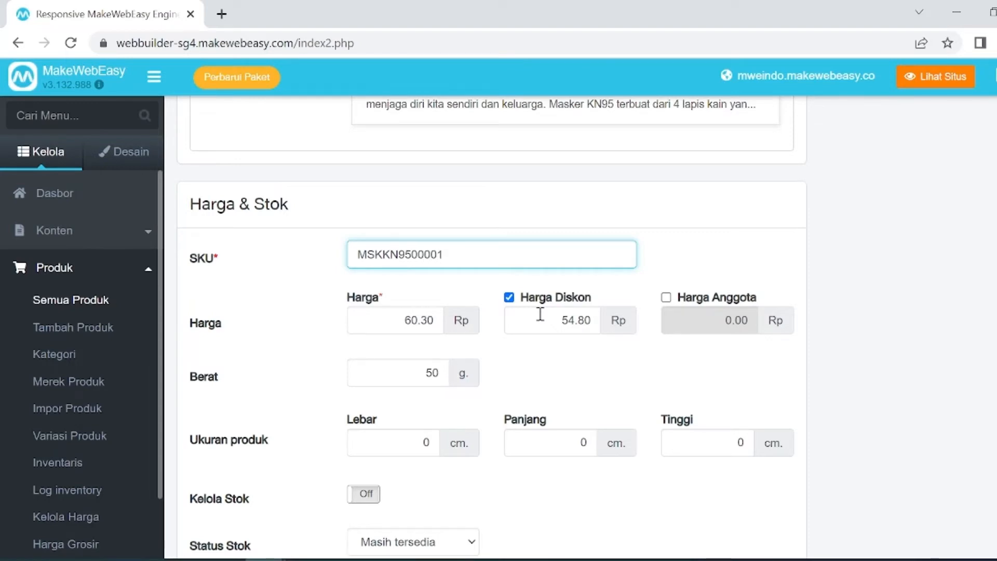
# Set the product's regular price (Harga) to Rp 1500 and its discount price (Harga Diskon) to Rp 1350.
pyautogui.moveTo(404, 316); pyautogui.dragTo(457, 322)
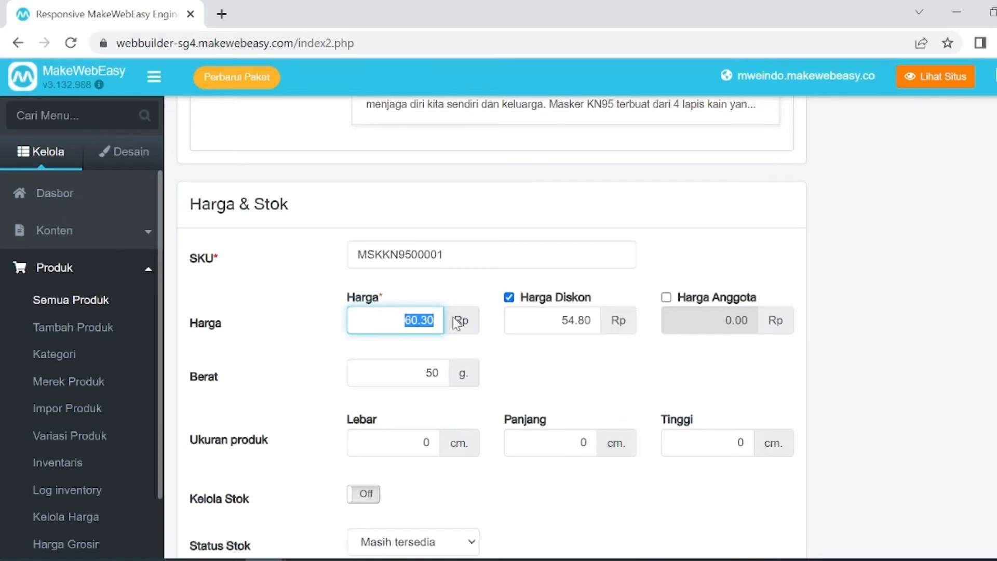
pyautogui.write('1500')
pyautogui.moveTo(562, 319); pyautogui.dragTo(597, 320)
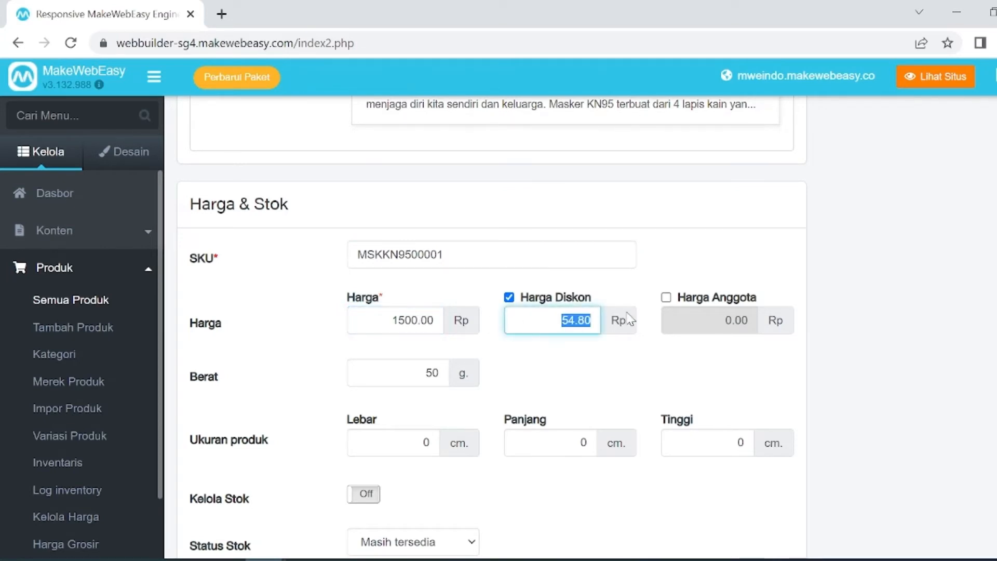
pyautogui.write('130')
pyautogui.write('0')
# Enable the member price (Harga Anggota) at Rp 1200 and set the product's weight (Berat) to 5 g.
pyautogui.click(667, 297)
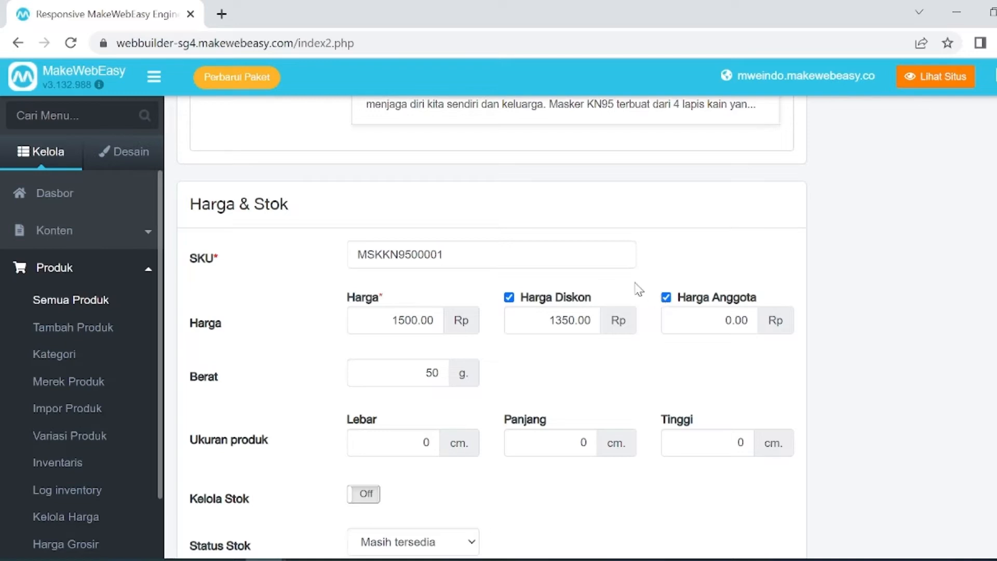
pyautogui.click(727, 323)
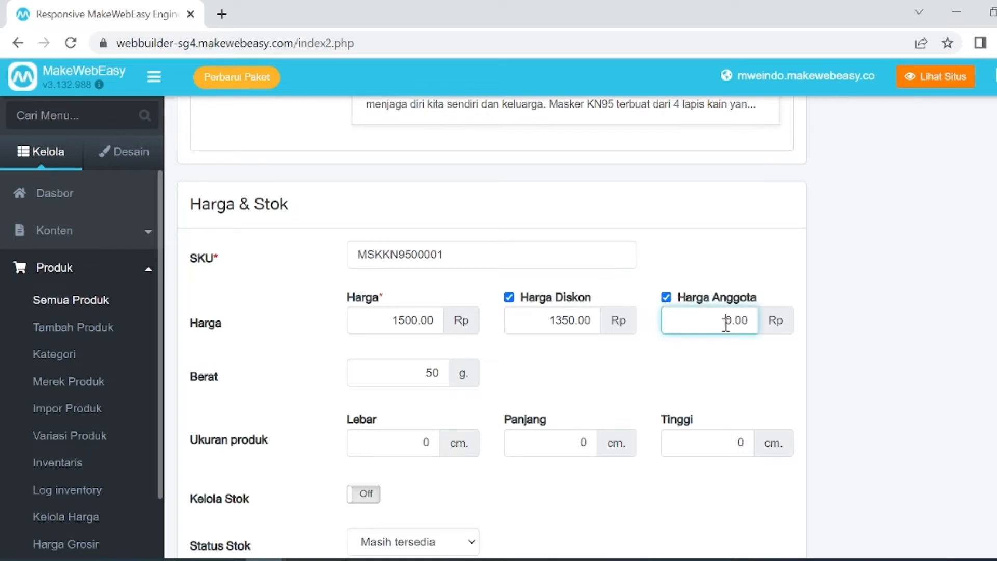
pyautogui.moveTo(727, 323); pyautogui.dragTo(766, 321)
pyautogui.write('1')
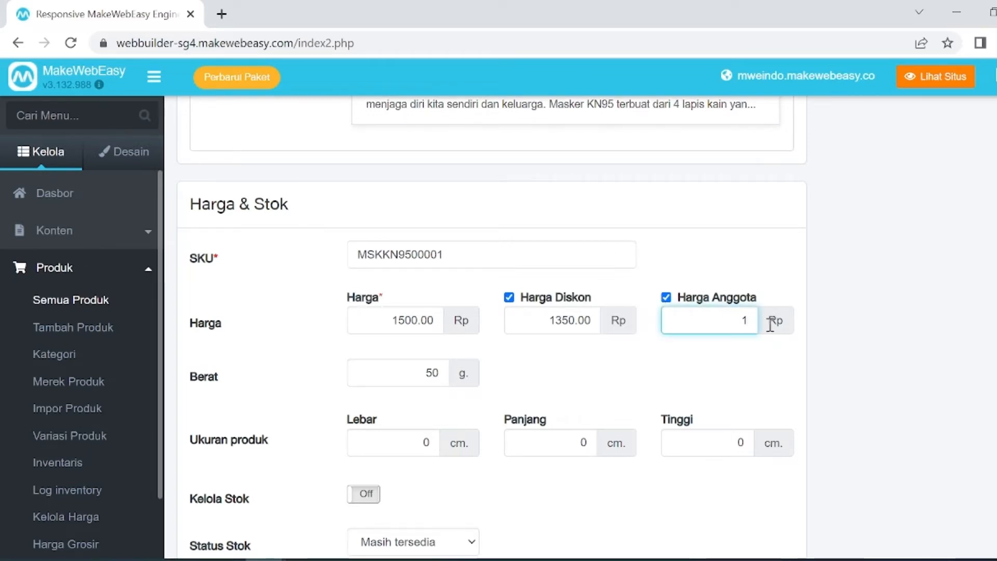
pyautogui.write('200')
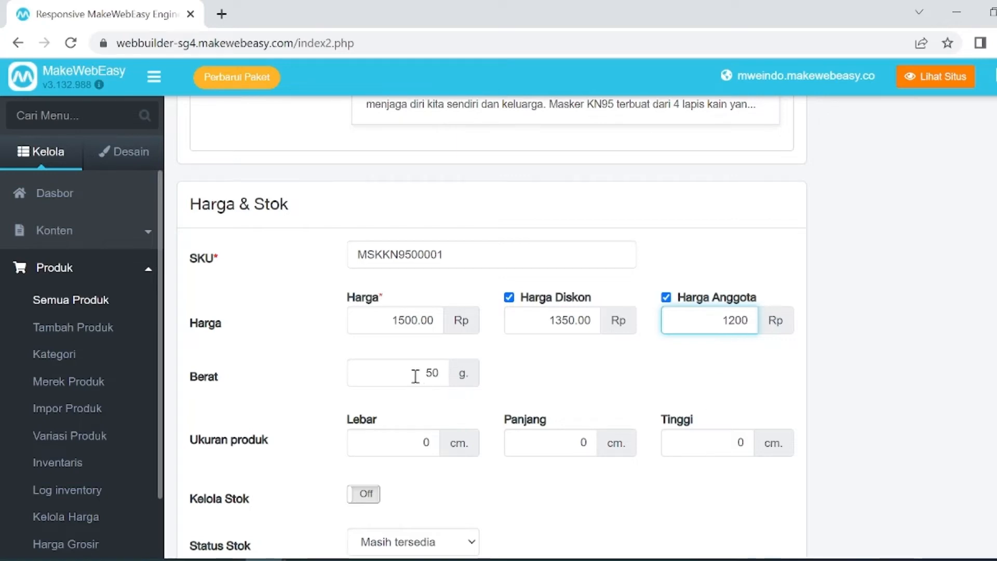
pyautogui.moveTo(414, 373); pyautogui.dragTo(480, 376)
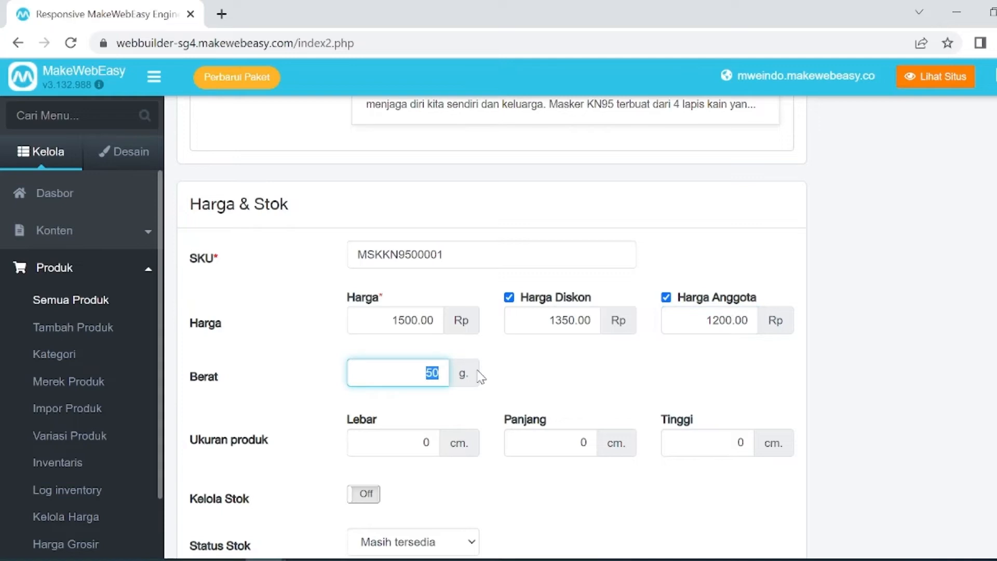
pyautogui.write('5')
# Enable stock management (Kelola Stok) with a stock quantity of 500 and a low-stock threshold (Stok sedikit) of 50.
pyautogui.scroll(-3, 415, 438)
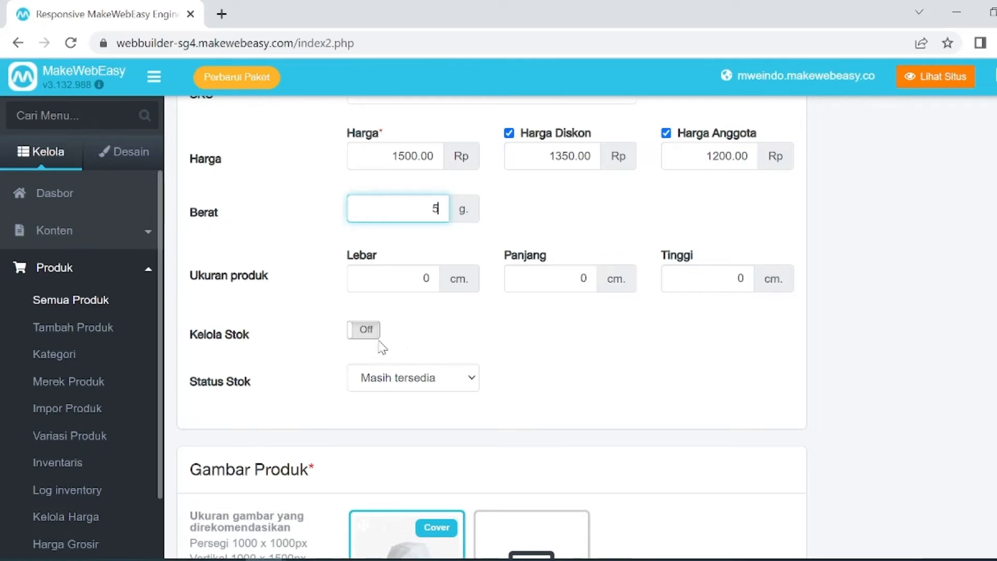
pyautogui.click(349, 334)
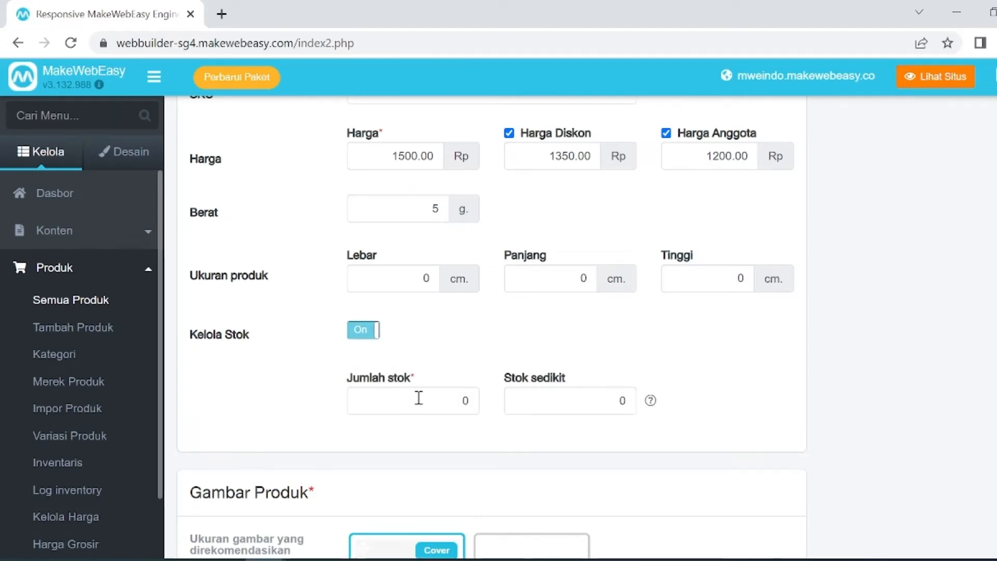
pyautogui.moveTo(418, 400); pyautogui.dragTo(469, 400)
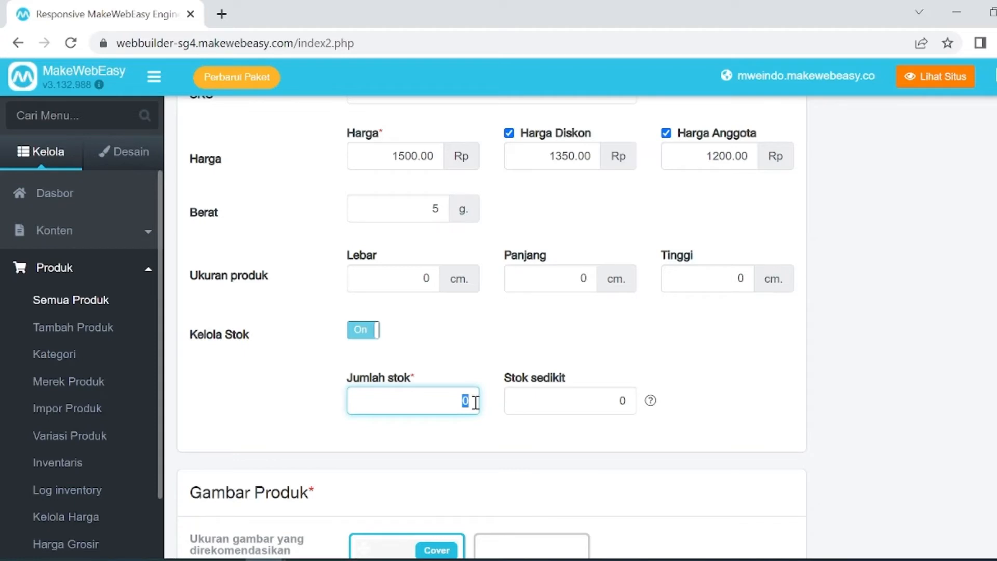
pyautogui.write('500')
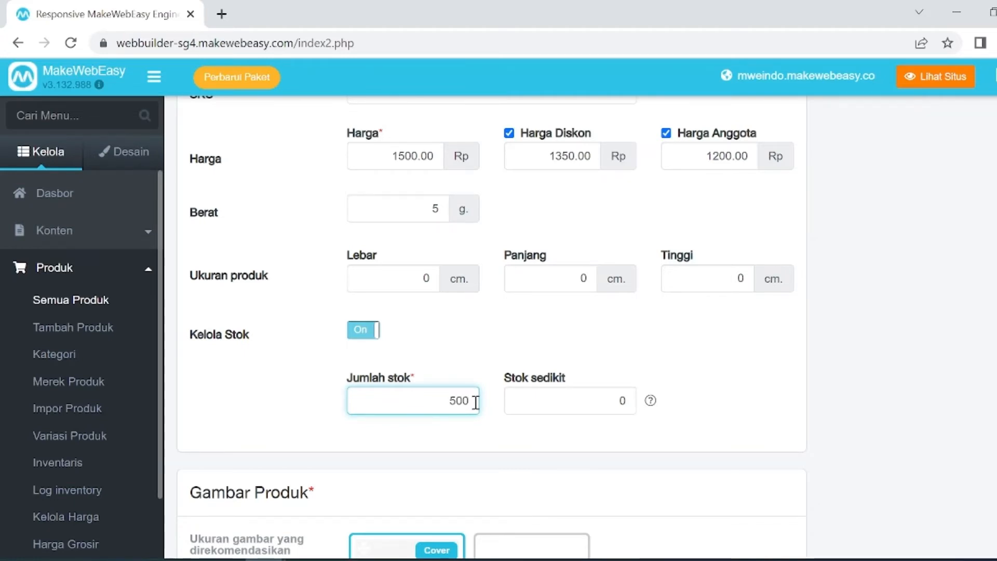
pyautogui.click(625, 403)
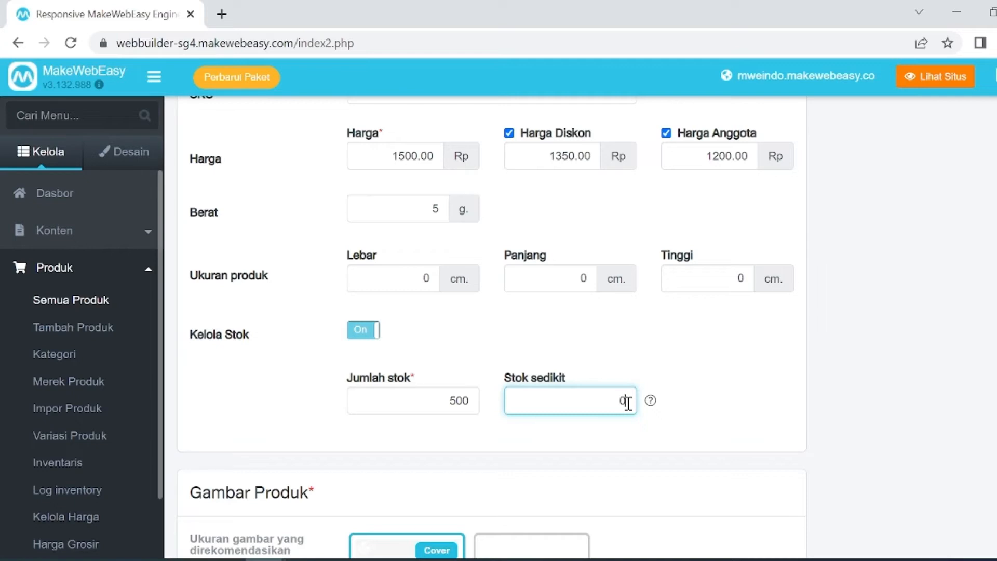
pyautogui.write('0')
pyautogui.press('BackSpace')
pyautogui.press('BackSpace')
pyautogui.press('BackSpace')
pyautogui.write('50')
# Switch stock management off to inspect the Status Stok options, and switch it back on.
pyautogui.click(376, 332)
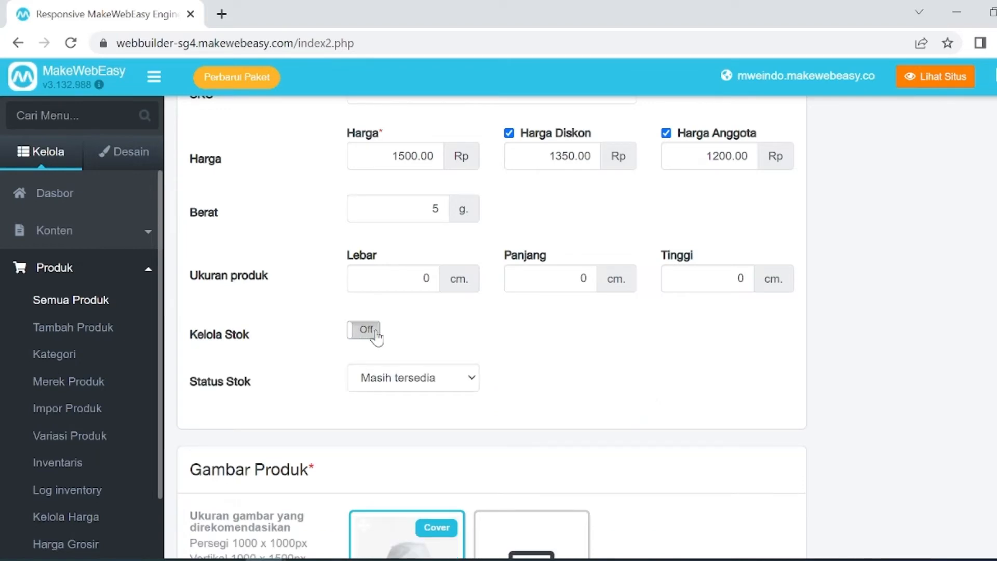
pyautogui.click(456, 383)
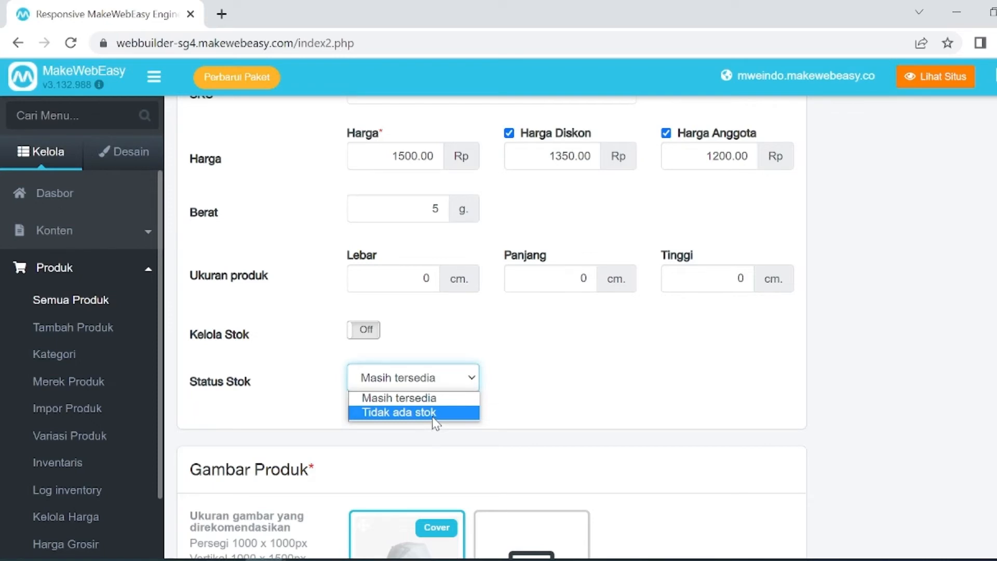
pyautogui.click(372, 336)
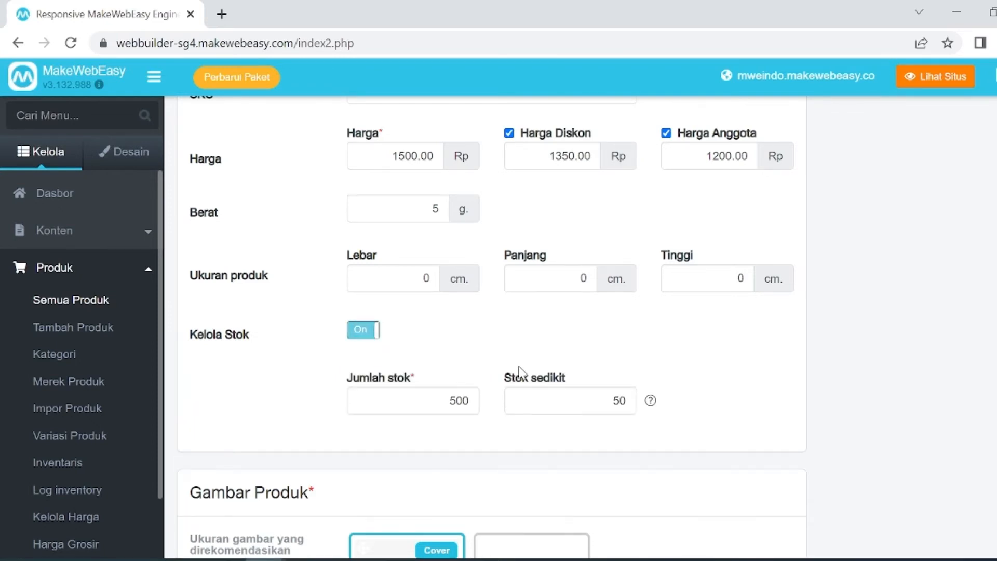
# Create a new product category named "Alat Kesehatan" under Cosmatic for the mask.
pyautogui.scroll(-3, 522, 371)
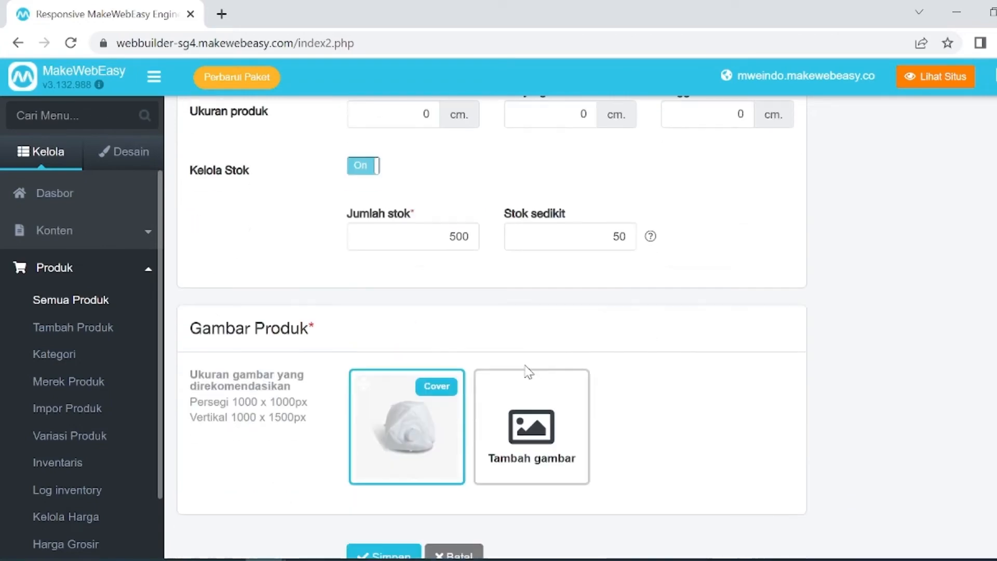
pyautogui.scroll(-10, 869, 393)
pyautogui.scroll(5, 870, 393)
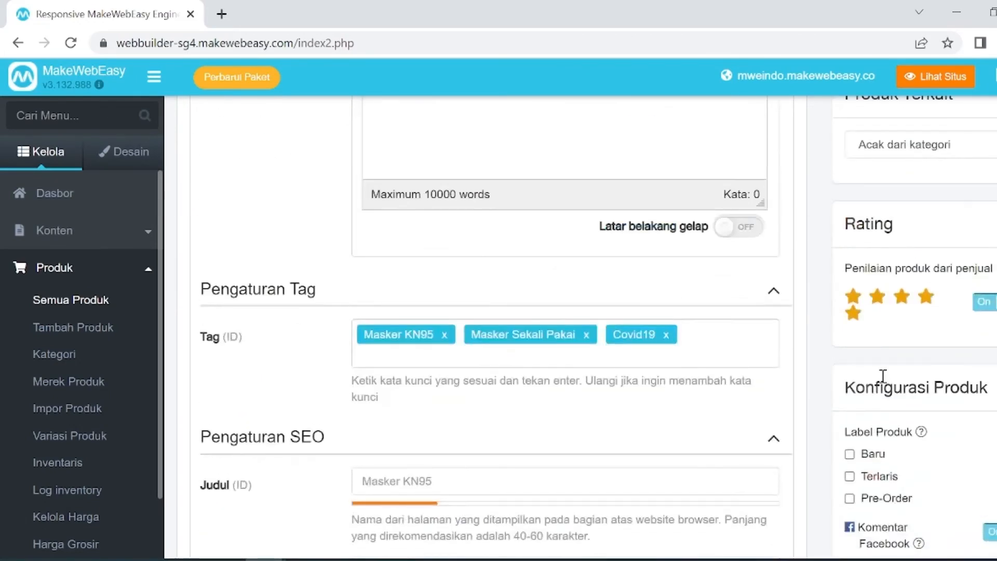
pyautogui.scroll(8, 820, 377)
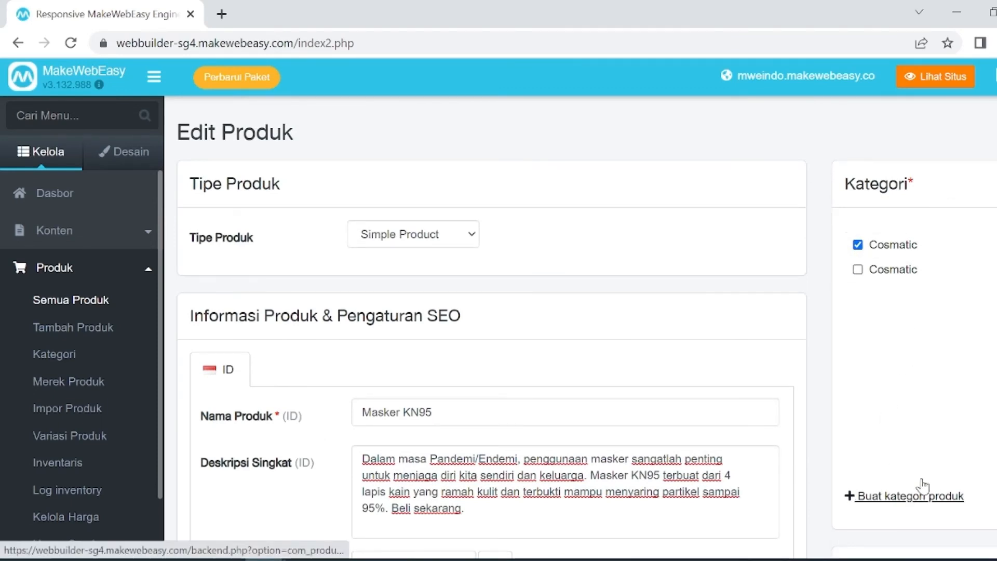
pyautogui.click(896, 501)
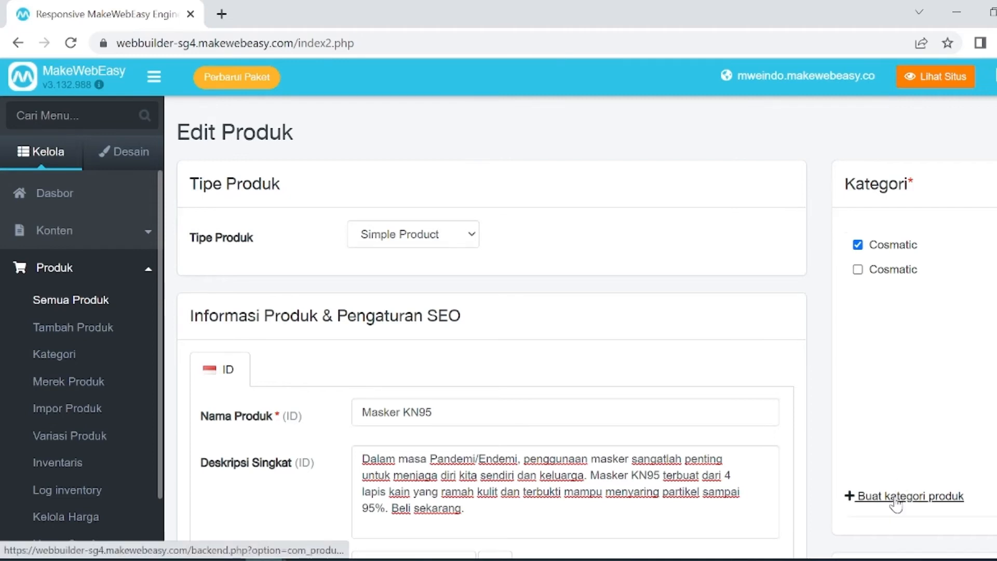
pyautogui.scroll(-3, 935, 371)
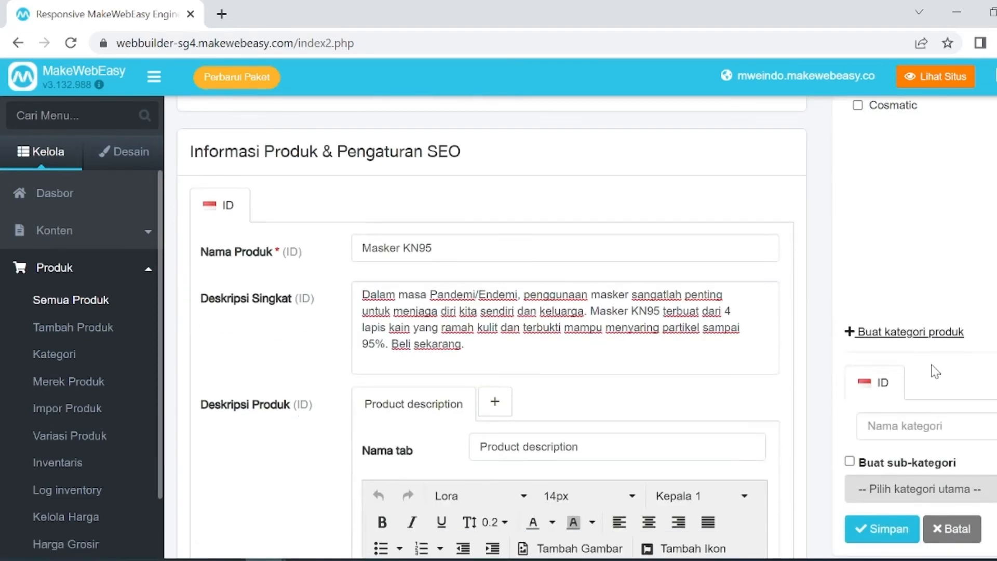
pyautogui.scroll(-1, 935, 371)
pyautogui.click(942, 344)
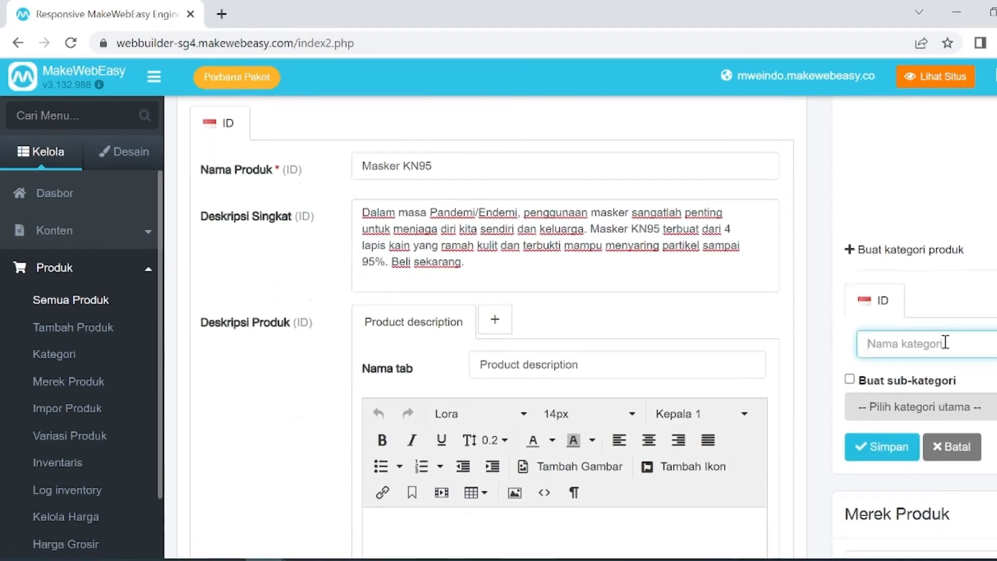
pyautogui.write('kE')
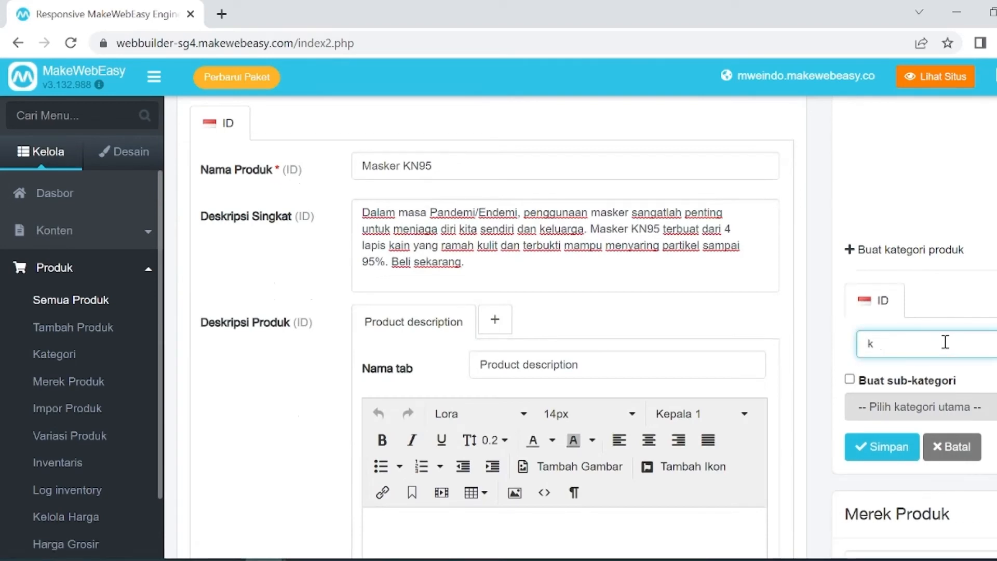
pyautogui.press('BackSpace')
pyautogui.write('Keseh')
pyautogui.press('BackSpace')
pyautogui.press('BackSpace')
pyautogui.press('BackSpace')
pyautogui.press('BackSpace')
pyautogui.press('BackSpace')
pyautogui.write('Alat Kesehatan')
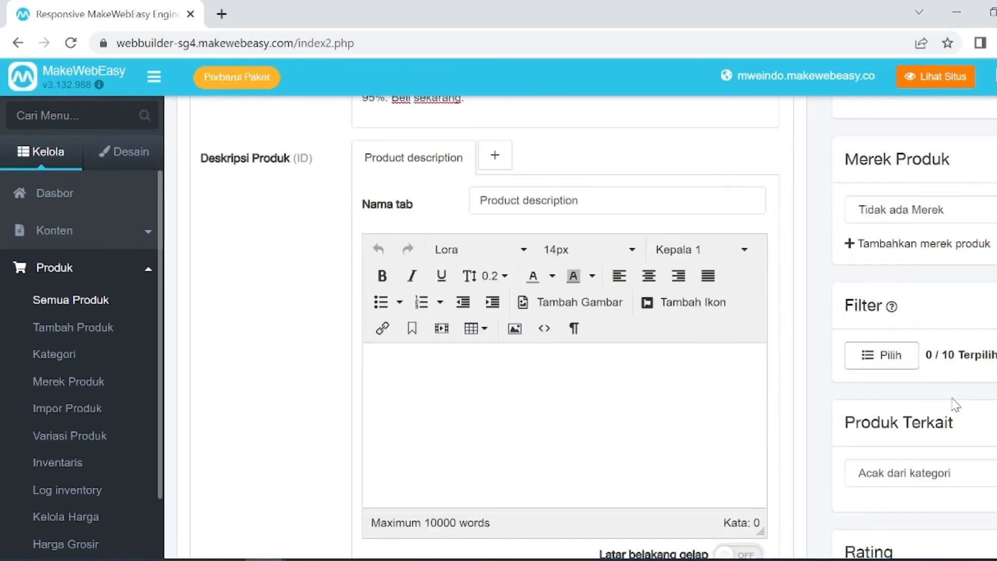
# Save the edited Masker KN95 product.
pyautogui.scroll(-8, 955, 404)
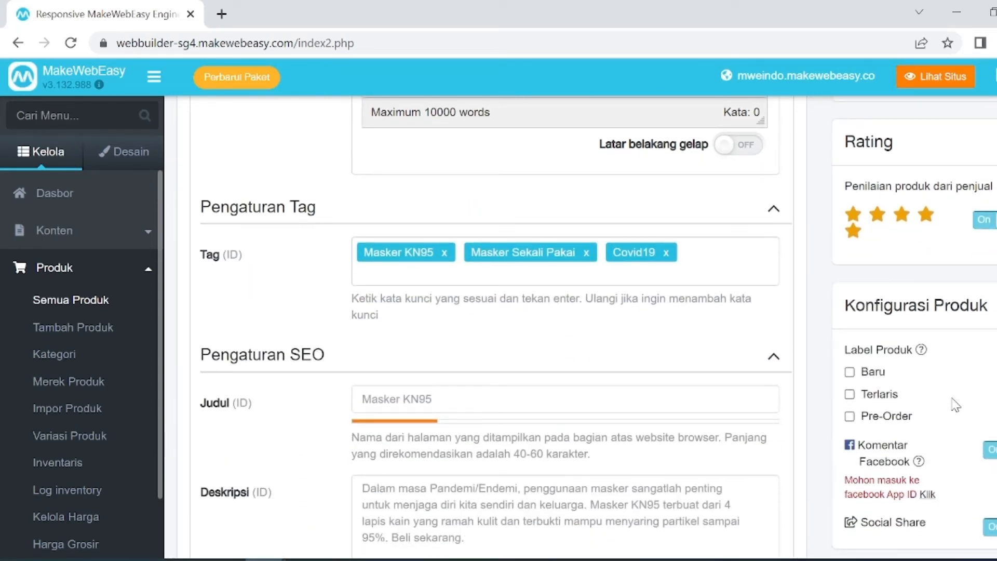
pyautogui.scroll(-20, 955, 405)
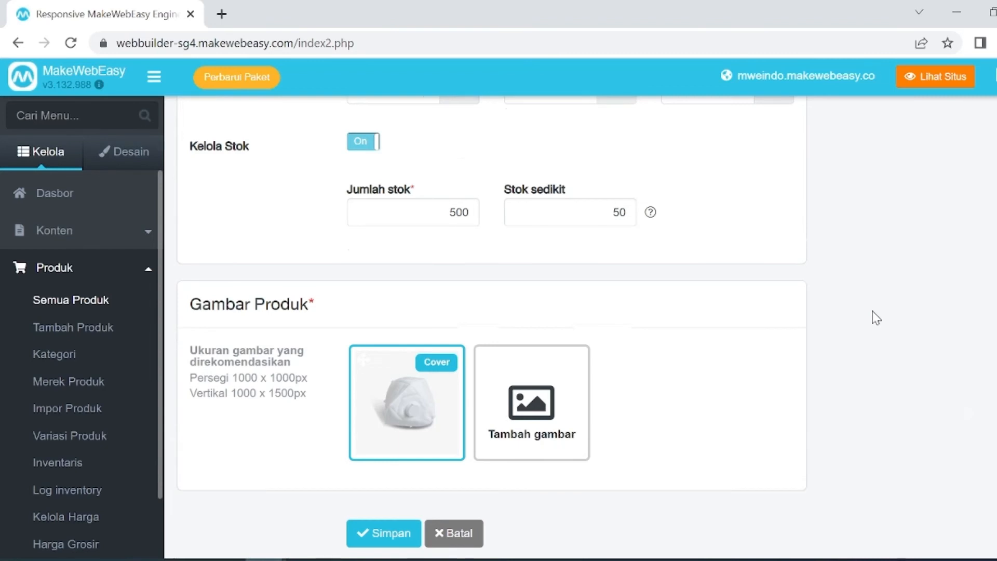
pyautogui.click(360, 533)
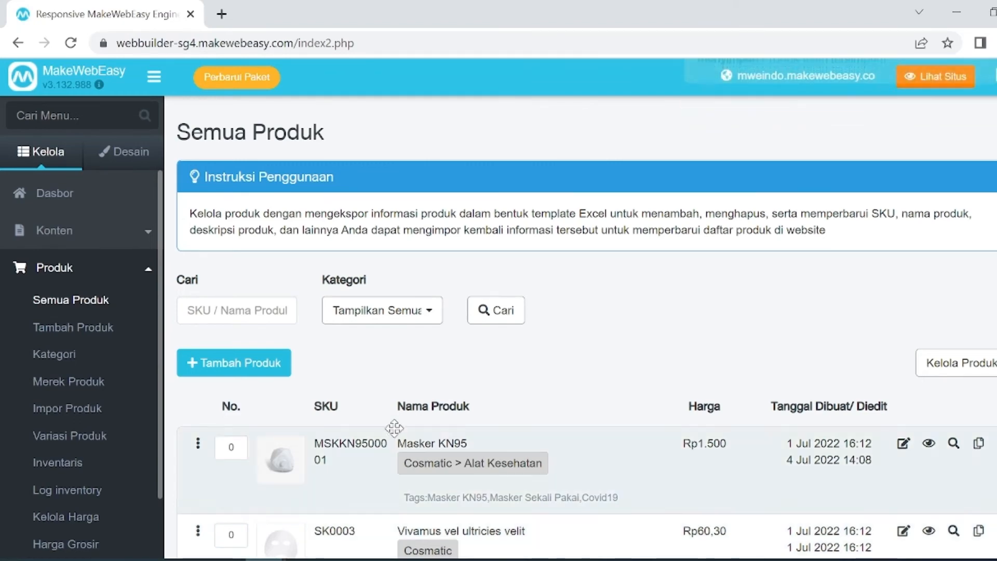
pyautogui.scroll(-5, 456, 345)
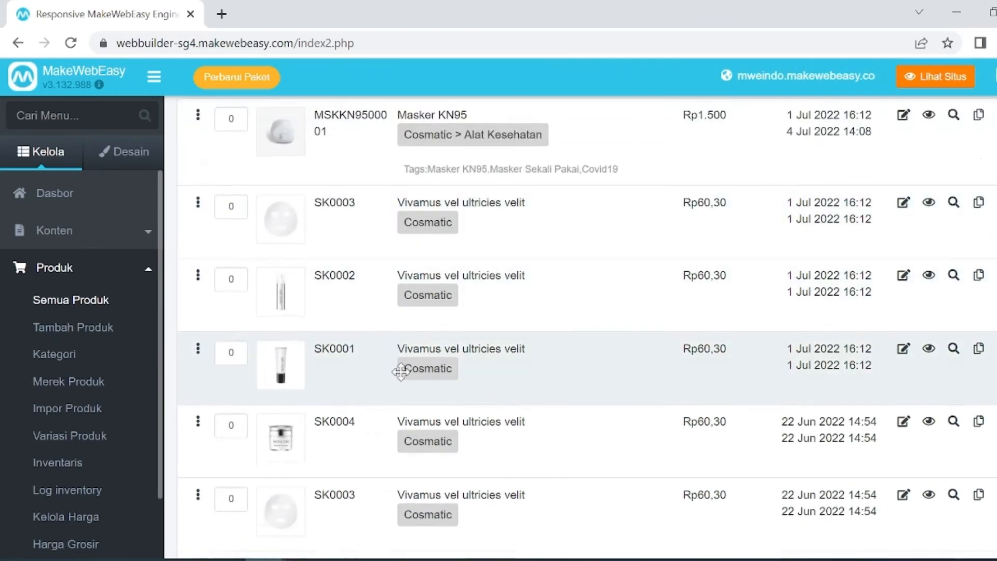
pyautogui.scroll(-2, 514, 380)
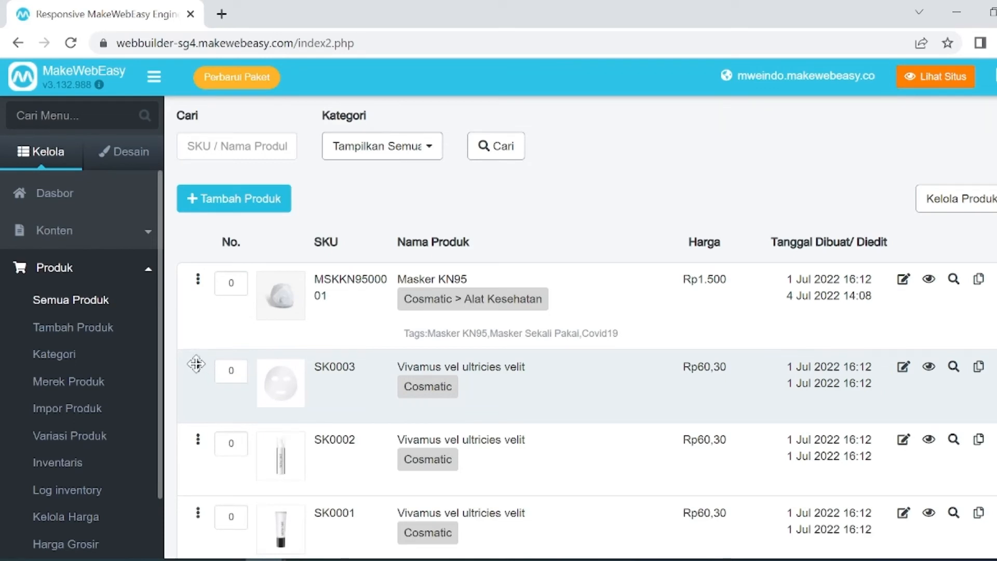
pyautogui.moveTo(197, 364)
pyautogui.mouseDown()
pyautogui.moveTo(198, 493)
pyautogui.moveTo(206, 270)
pyautogui.moveTo(196, 418)
pyautogui.moveTo(198, 356)
pyautogui.mouseUp()
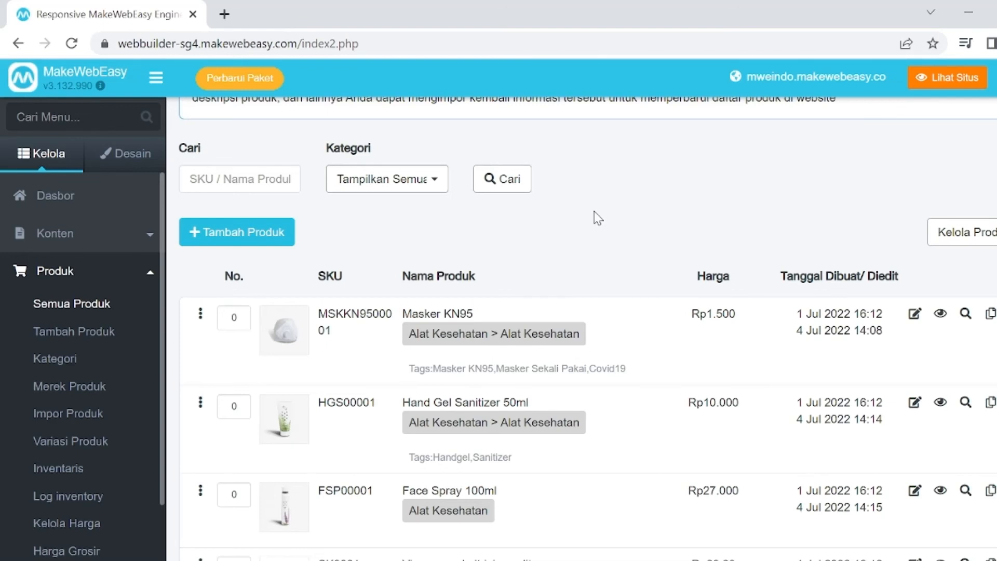
# Hide the five remaining sample products below Face Spray 100ml: both SK0001 entries, SK0004, SK0003 and SK0002.
pyautogui.scroll(-5, 602, 218)
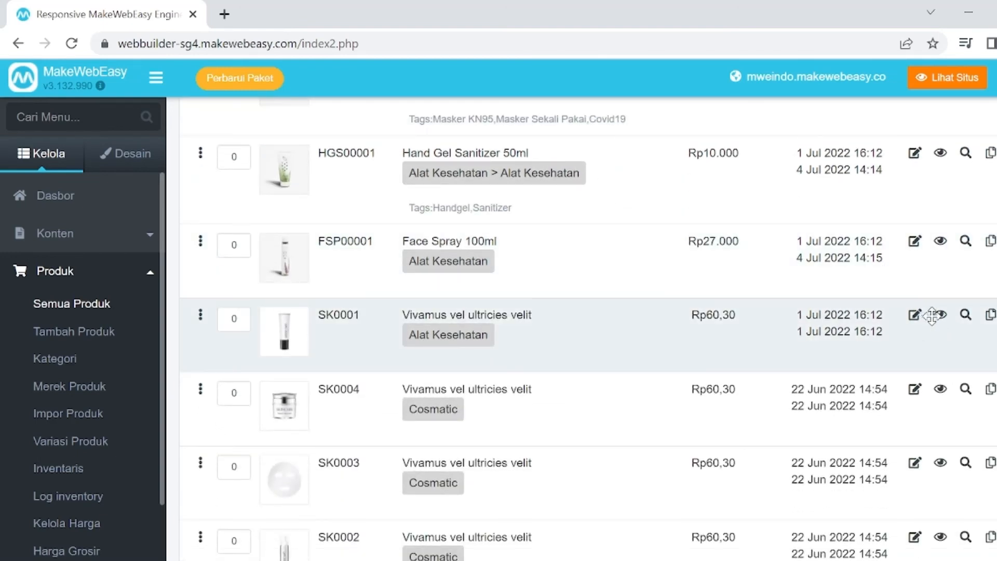
pyautogui.click(940, 314)
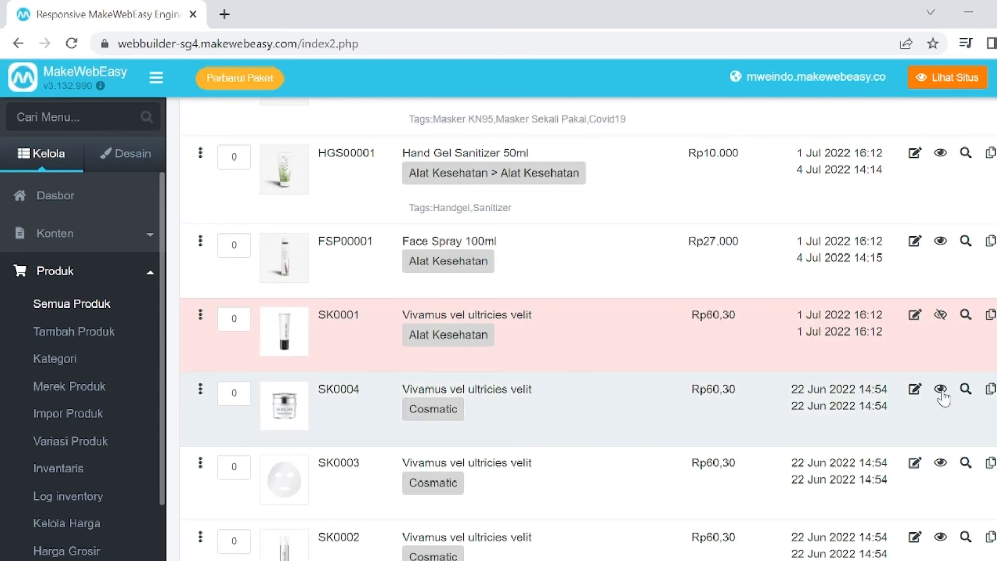
pyautogui.click(940, 388)
pyautogui.click(940, 462)
pyautogui.scroll(-1, 940, 452)
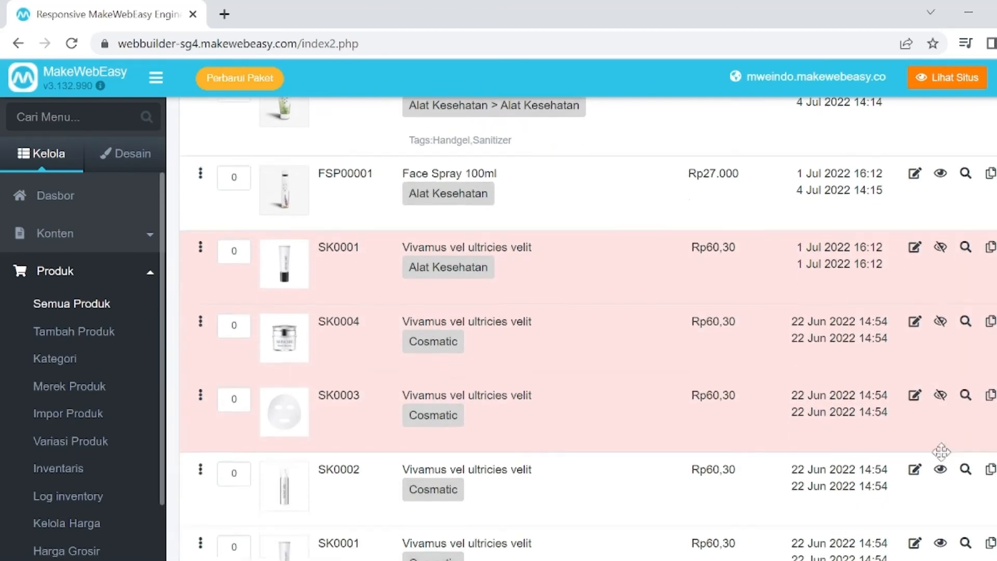
pyautogui.click(941, 455)
pyautogui.scroll(-2, 943, 451)
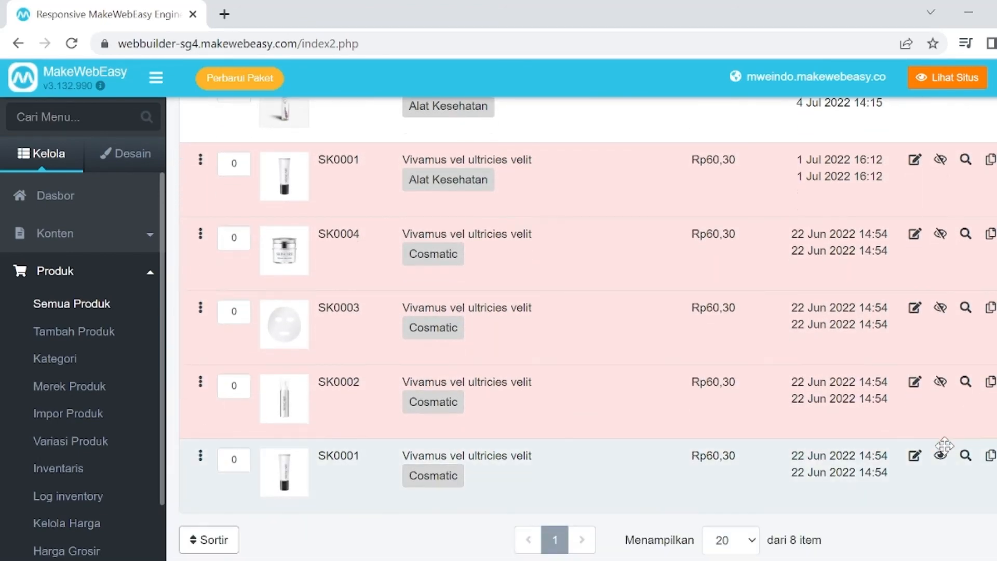
pyautogui.click(942, 456)
# Check the Best Seller products in the site design view, and return to management to show the product options.
pyautogui.click(139, 152)
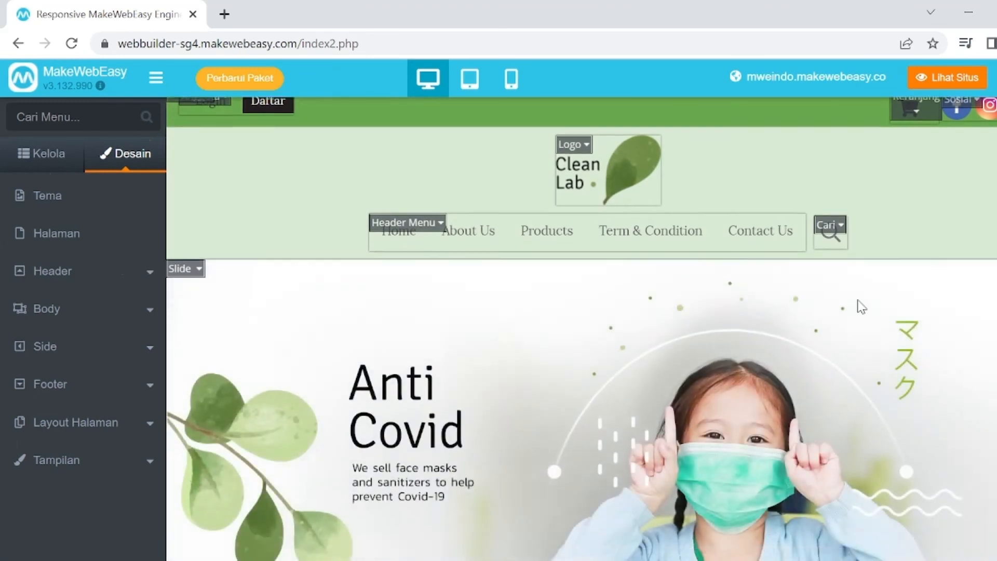
pyautogui.scroll(-10, 870, 291)
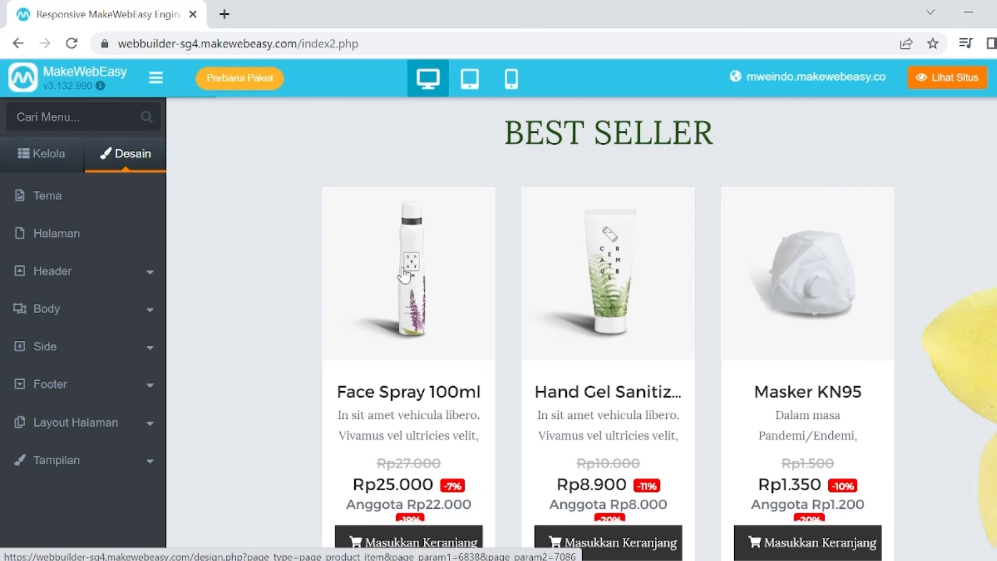
pyautogui.click(65, 157)
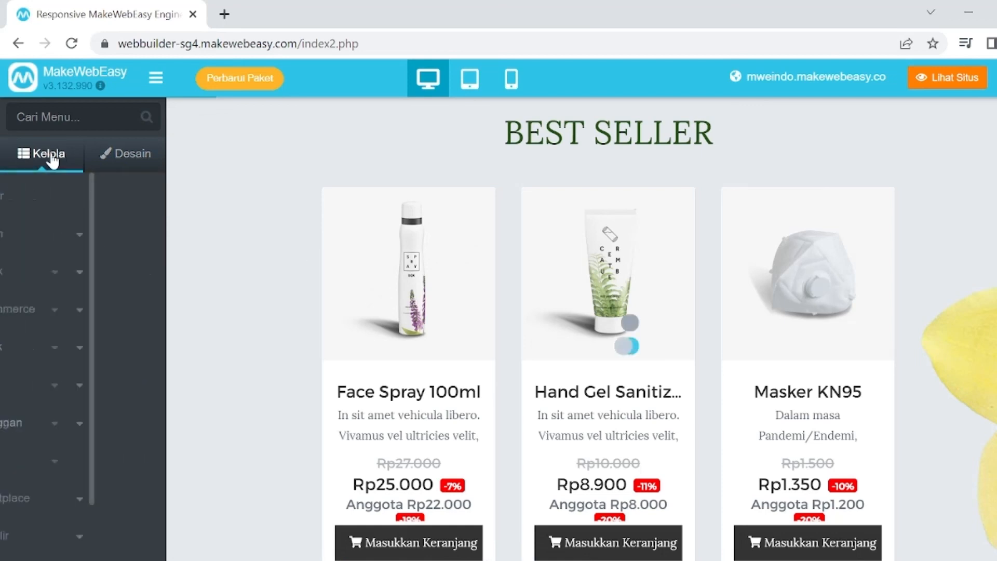
pyautogui.click(61, 271)
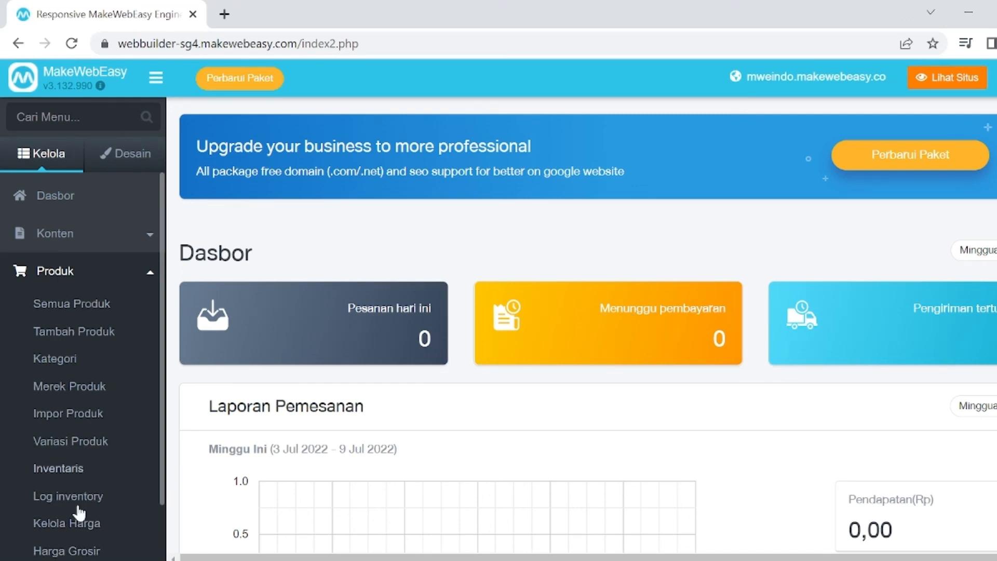
# Reopen the site design view and review the home page from the Best Seller products down to the footer.
pyautogui.click(141, 153)
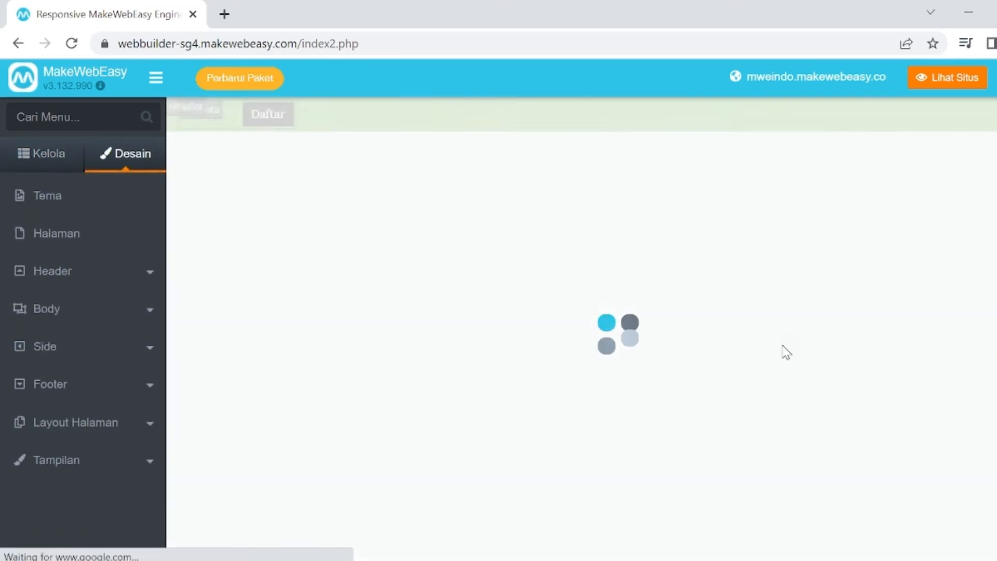
pyautogui.scroll(-10, 783, 340)
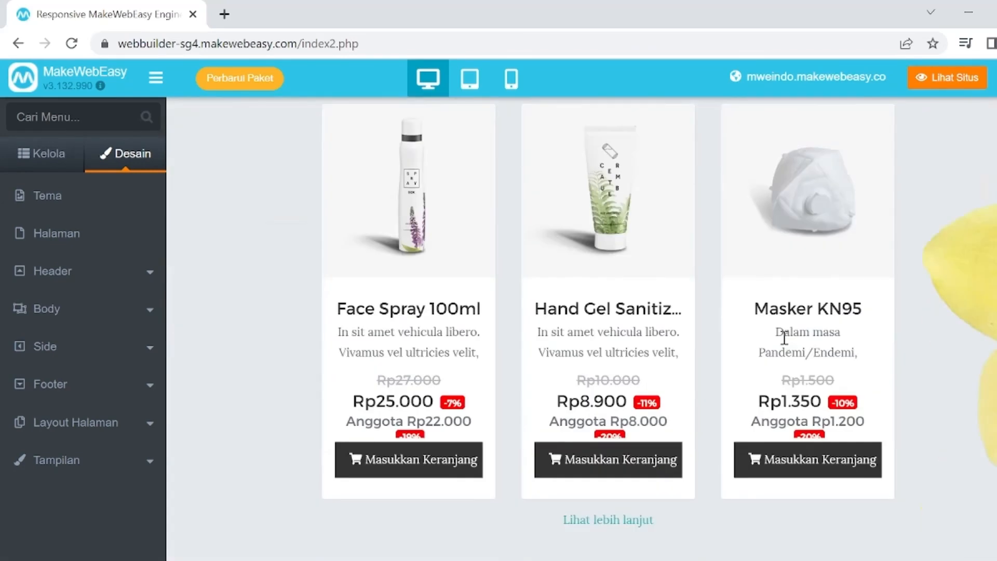
pyautogui.scroll(-3, 783, 338)
pyautogui.scroll(-5, 787, 340)
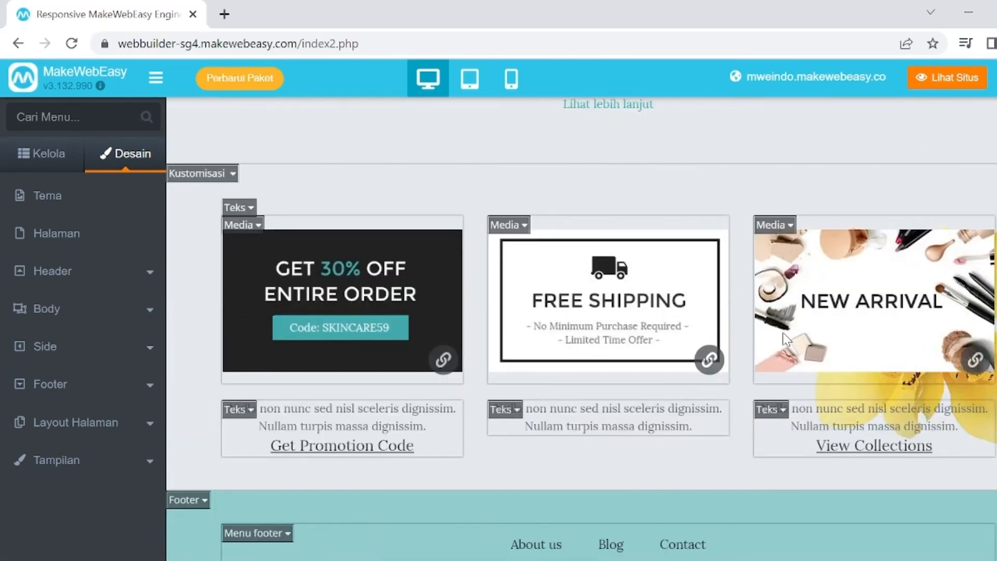
pyautogui.scroll(-6, 697, 297)
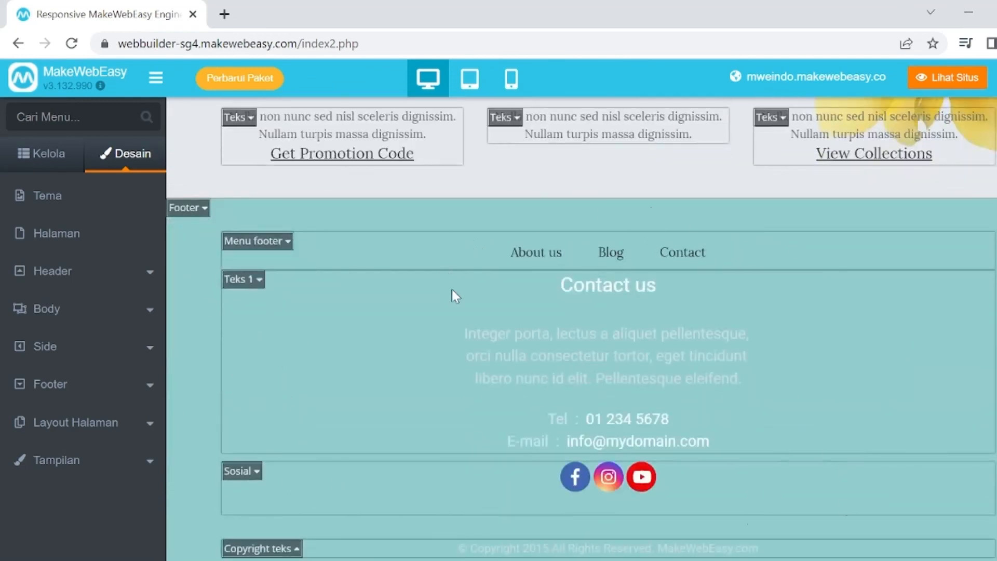
pyautogui.scroll(15, 452, 290)
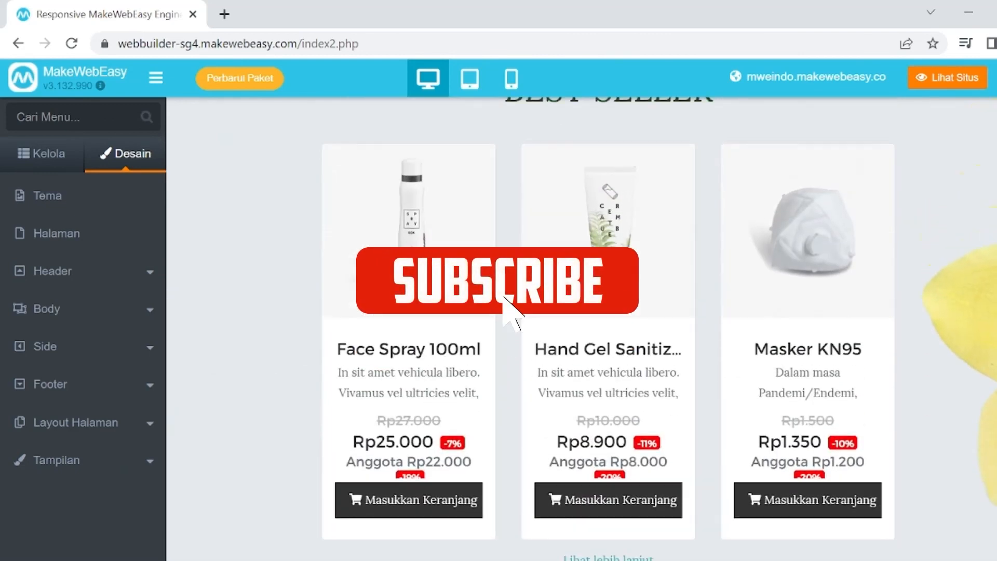